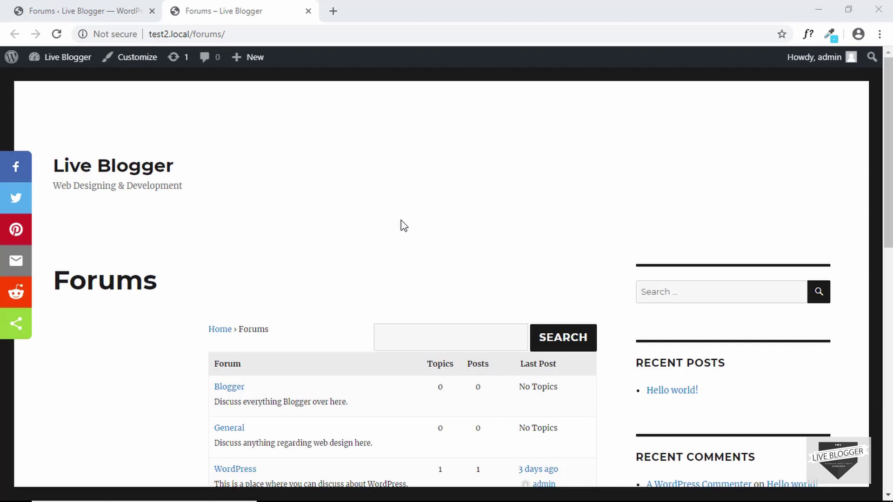
# - Scroll through the forums page, then switch to the admin forums list tab
pyautogui.scroll(-6, 404, 226)
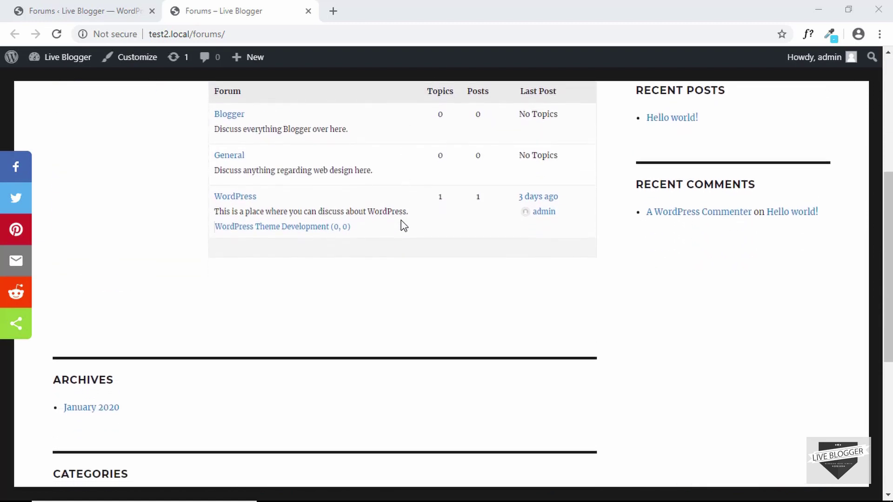
pyautogui.scroll(4, 404, 226)
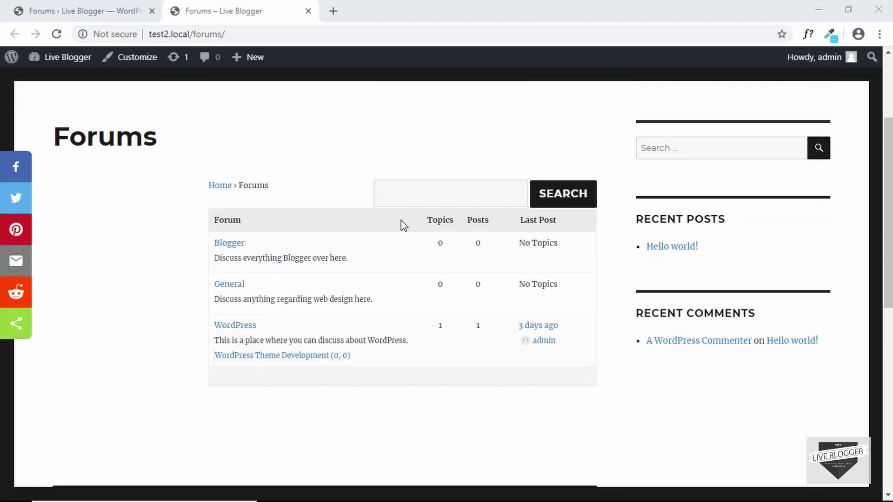
pyautogui.scroll(3, 404, 225)
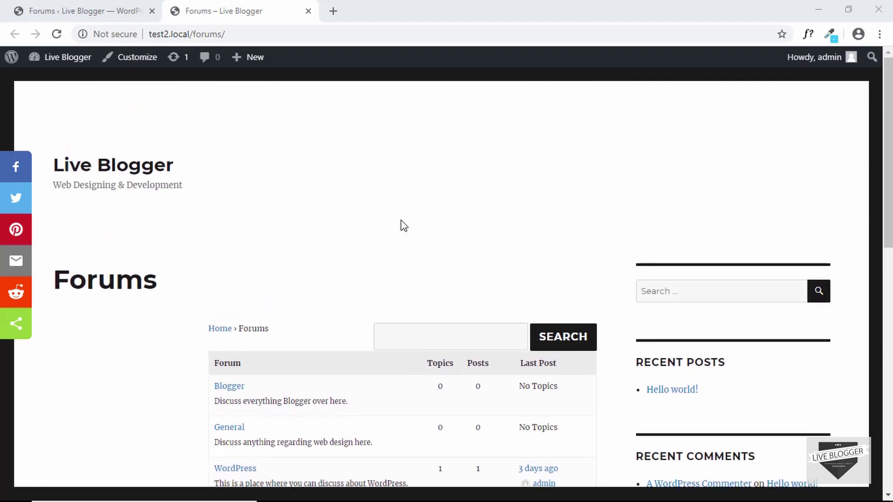
pyautogui.scroll(-2, 404, 225)
pyautogui.scroll(-1, 403, 225)
pyautogui.scroll(3, 404, 226)
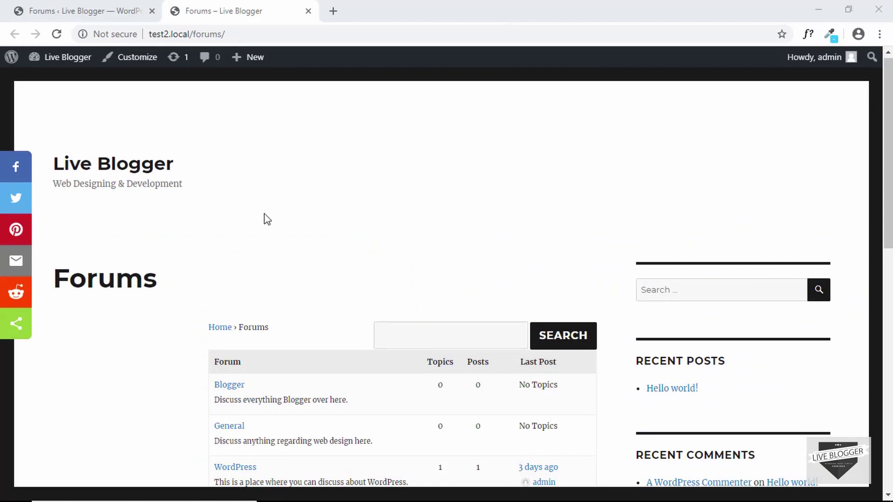
pyautogui.click(257, 202)
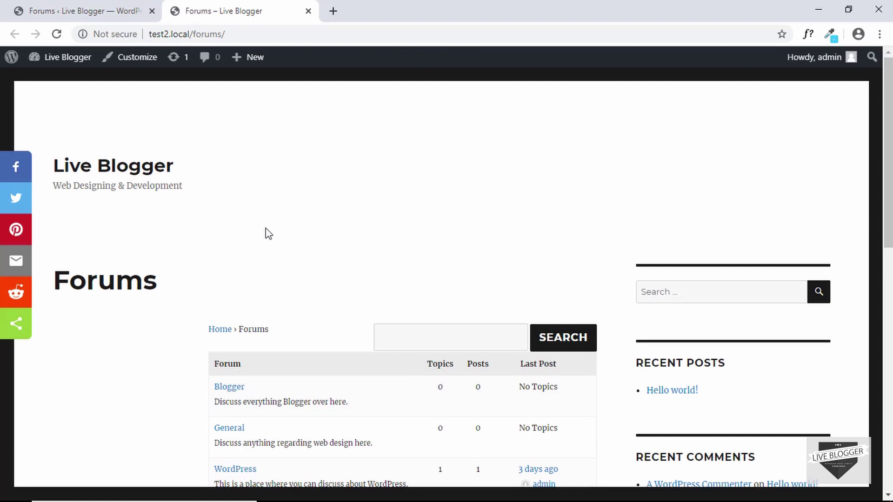
pyautogui.scroll(-2, 243, 239)
pyautogui.scroll(2, 244, 239)
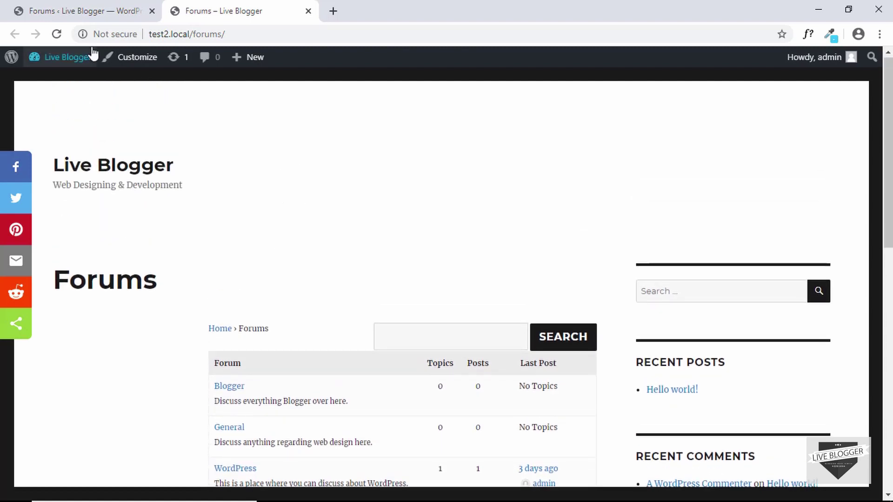
pyautogui.click(86, 12)
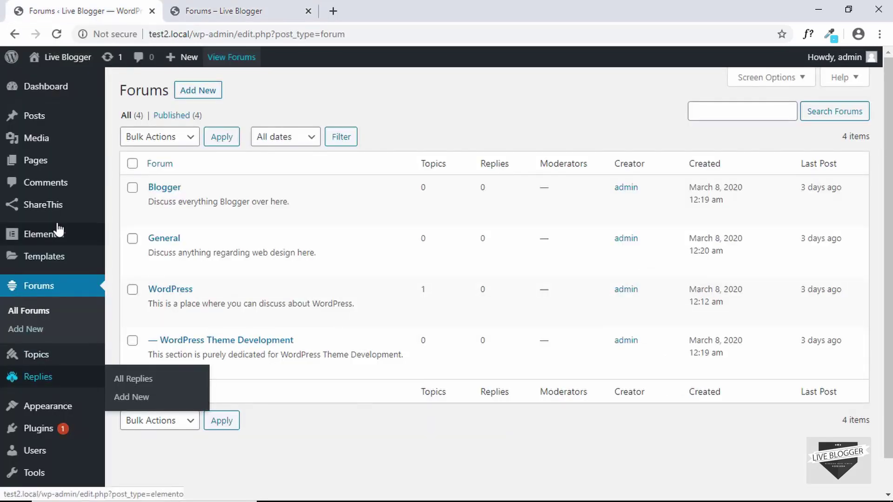
# - Go to Appearance > Themes > Add New to browse the featured themes
pyautogui.moveTo(52, 406)
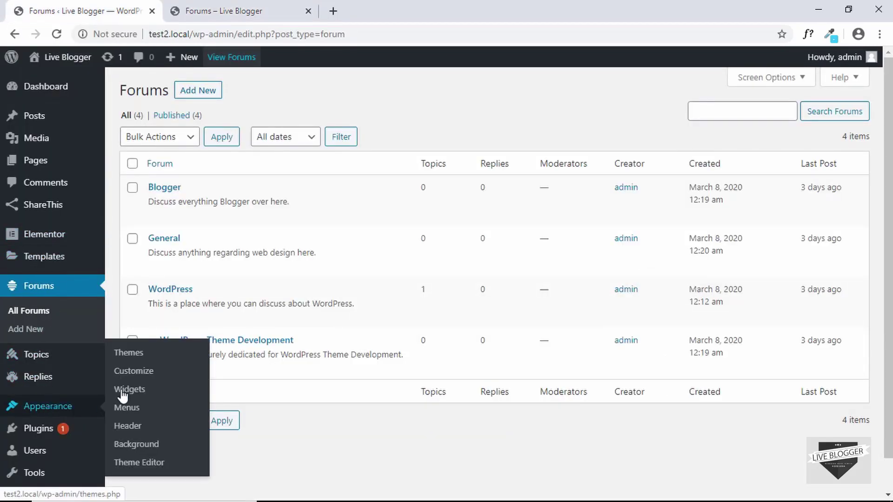
pyautogui.click(134, 354)
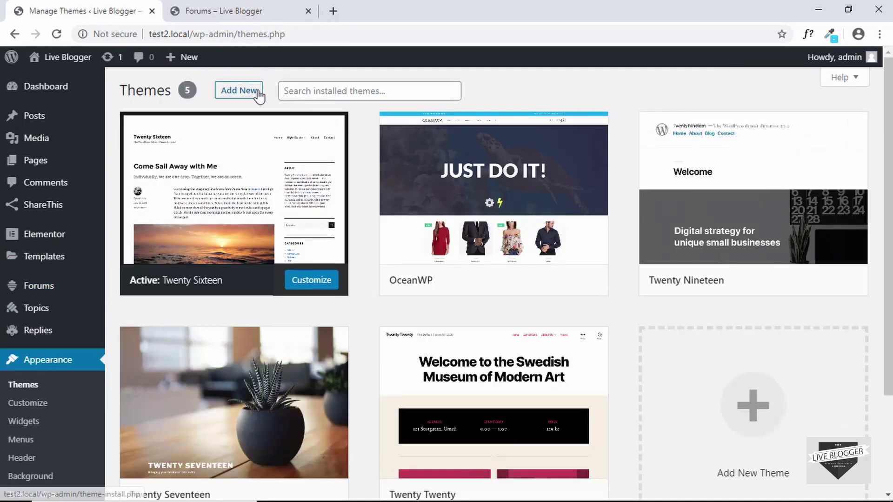
pyautogui.click(231, 97)
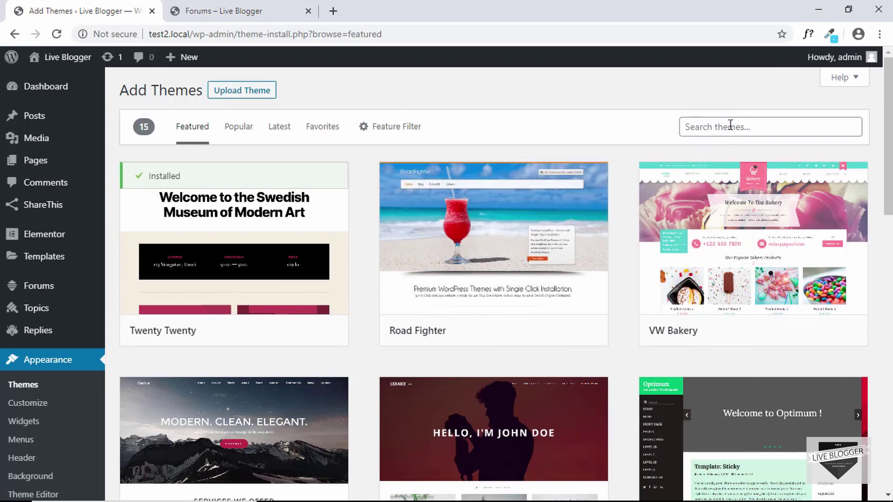
# - Search for 'magbook', install and activate Magbook 1.2.6, and return to the Forums tab
pyautogui.click(730, 126)
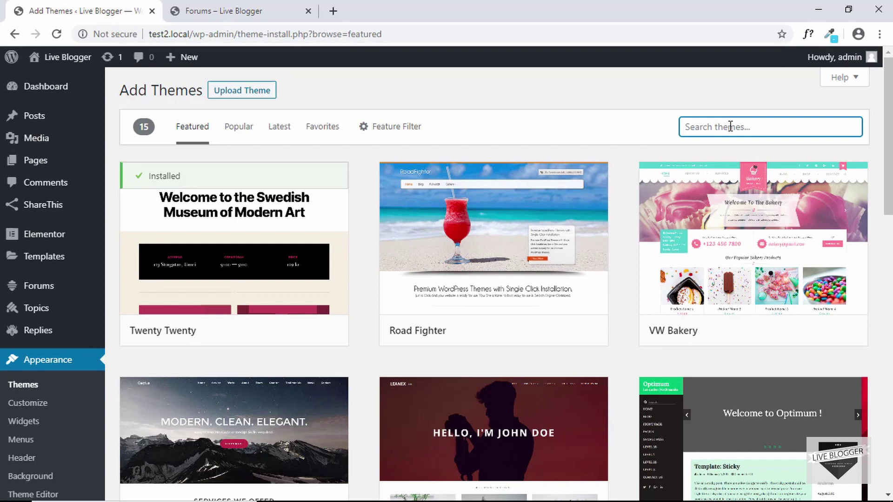
pyautogui.write('magbook')
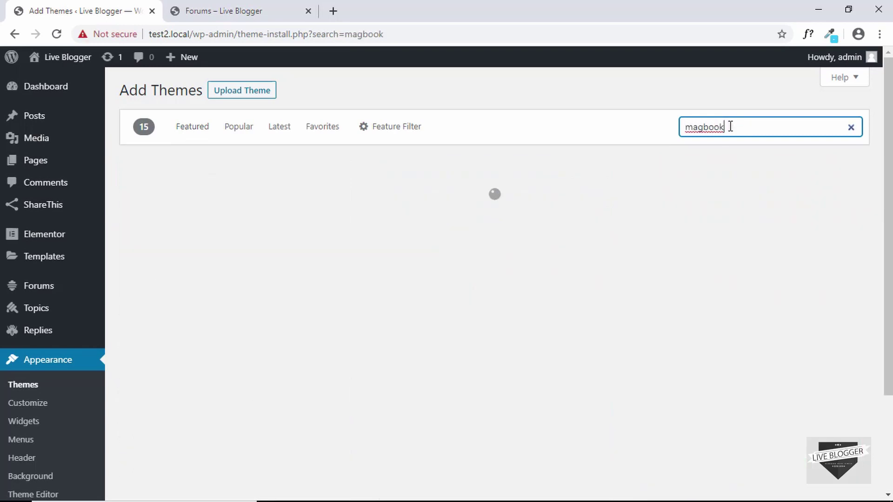
pyautogui.moveTo(247, 257)
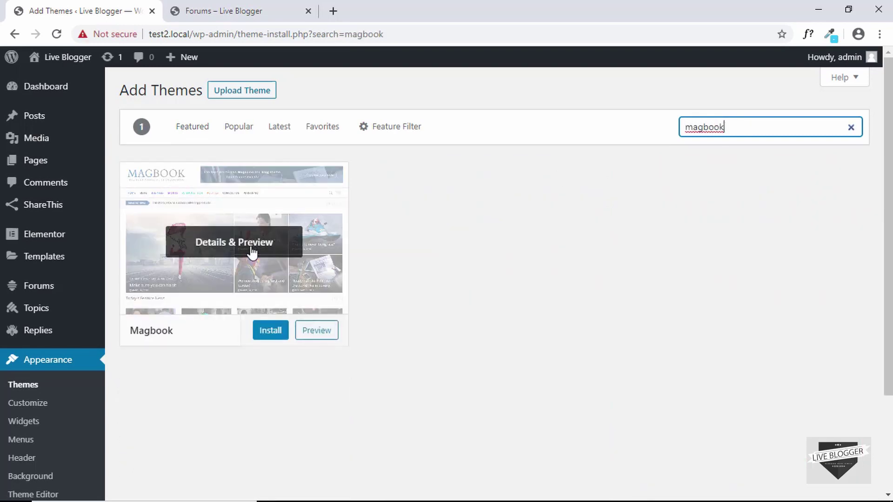
pyautogui.click(269, 331)
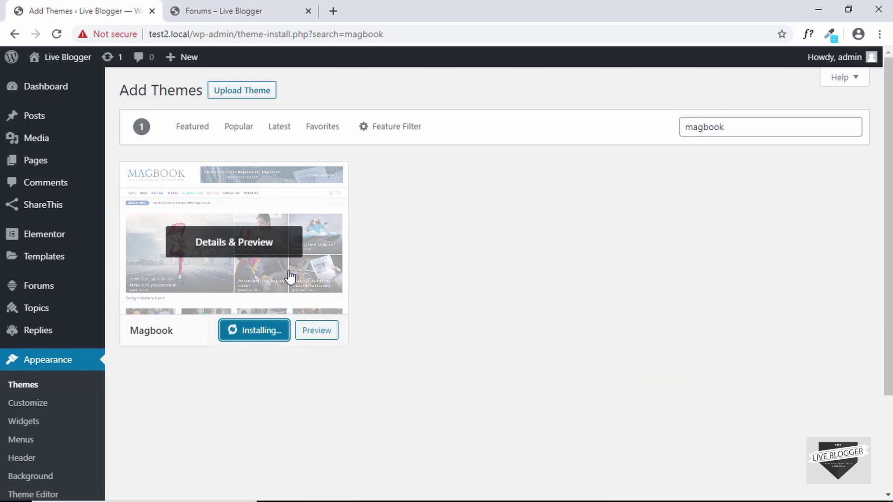
pyautogui.click(249, 333)
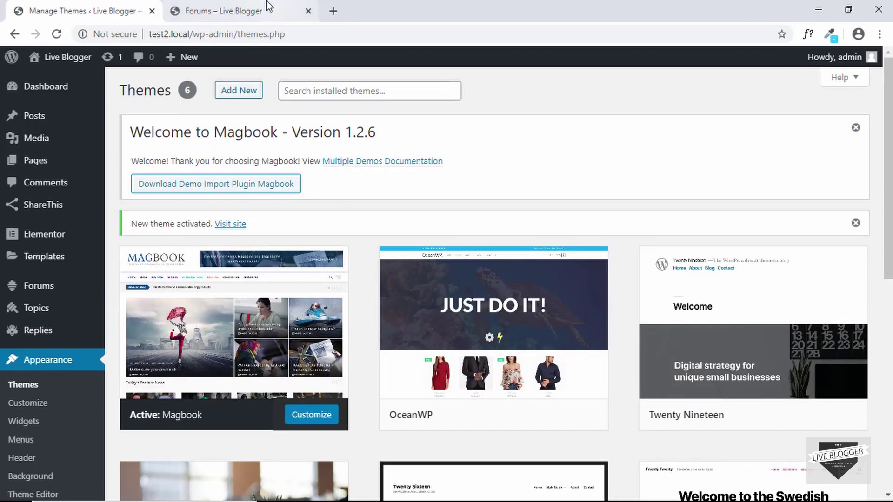
pyautogui.click(232, 6)
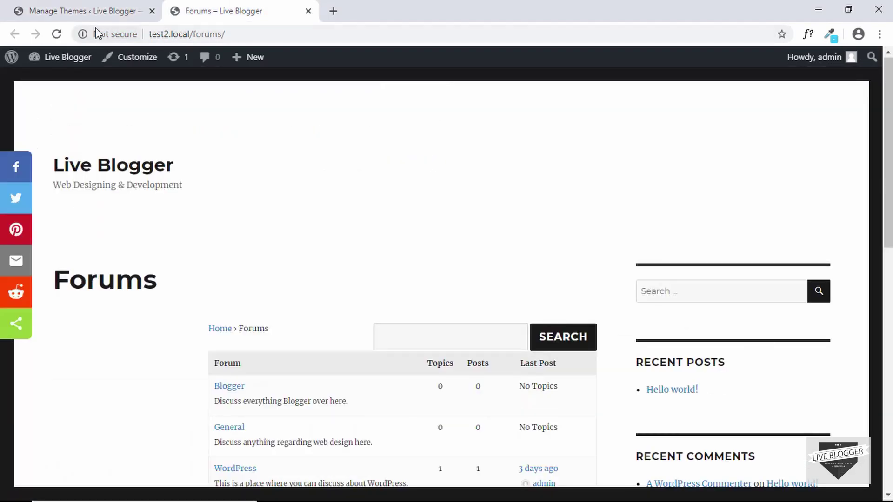
# - Reload the Forums page to see the Magbook layout and open the WordPress forum
pyautogui.click(56, 34)
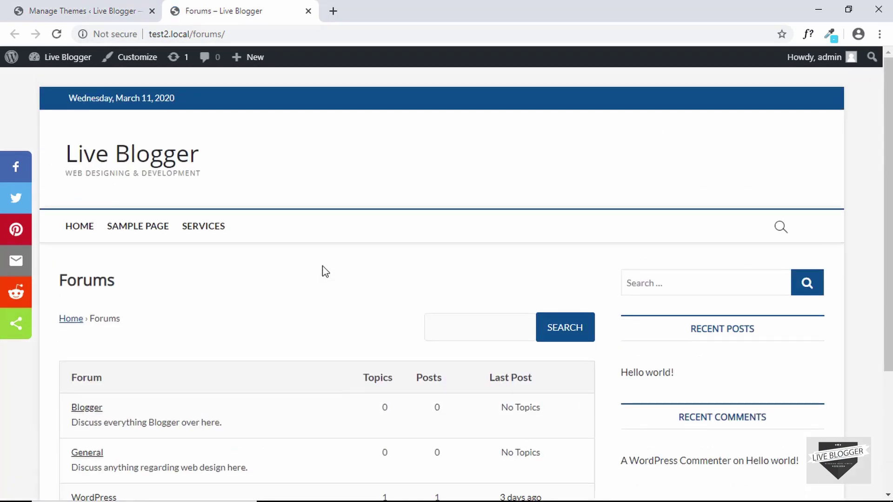
pyautogui.scroll(-4, 325, 271)
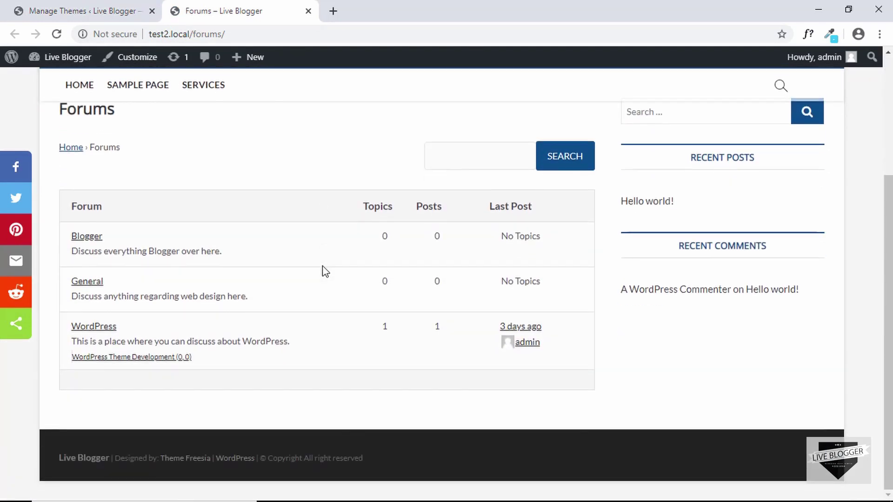
pyautogui.scroll(2, 311, 271)
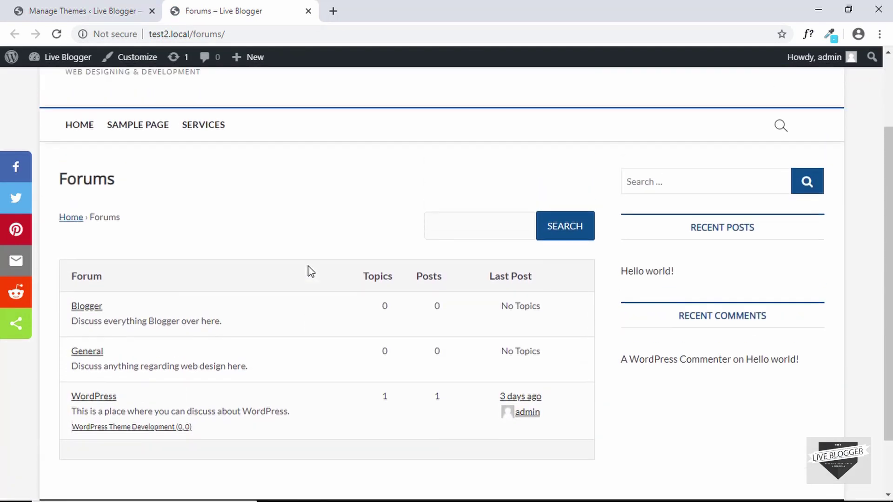
pyautogui.scroll(-2, 311, 272)
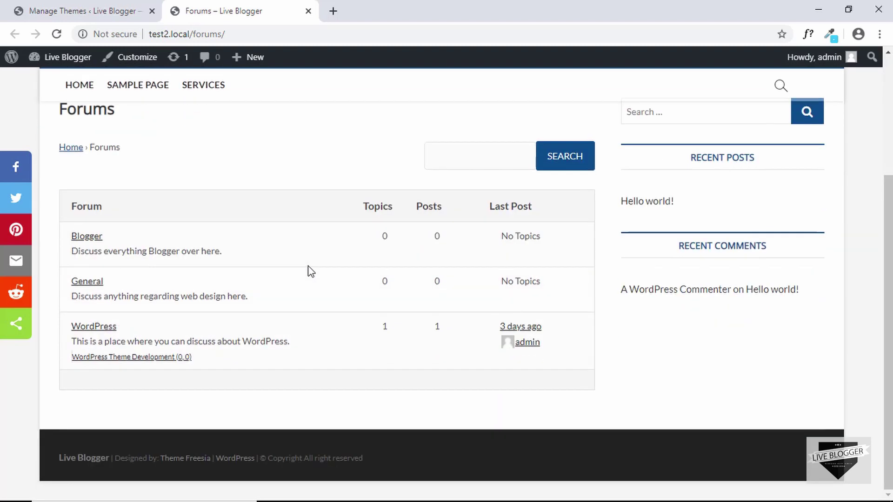
pyautogui.click(99, 329)
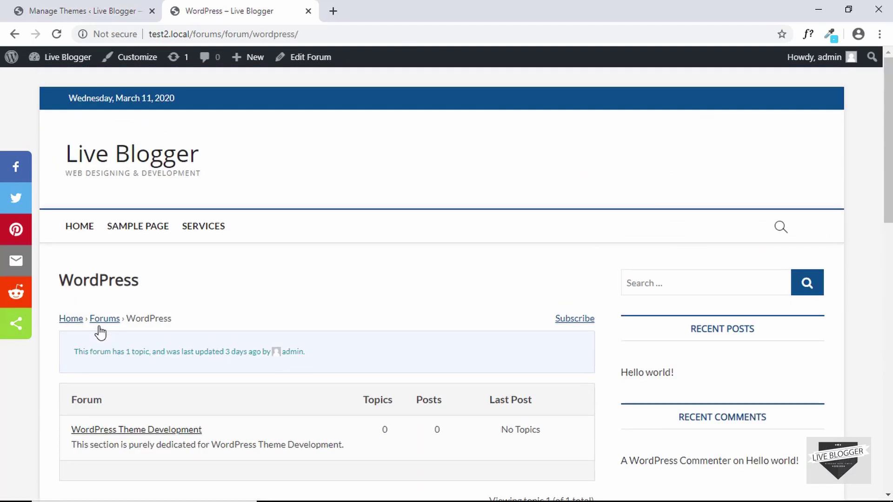
# - Search Add Themes for 'ruby', then install and activate the Ruby theme
pyautogui.click(80, 7)
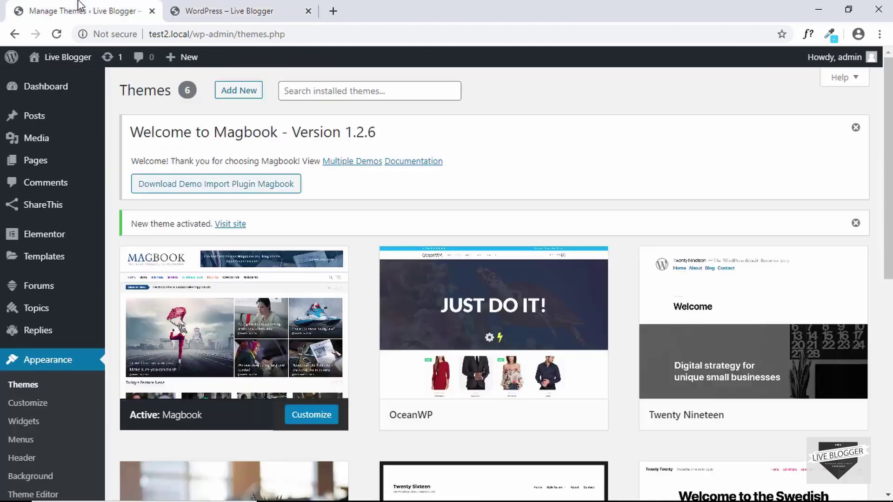
pyautogui.click(237, 91)
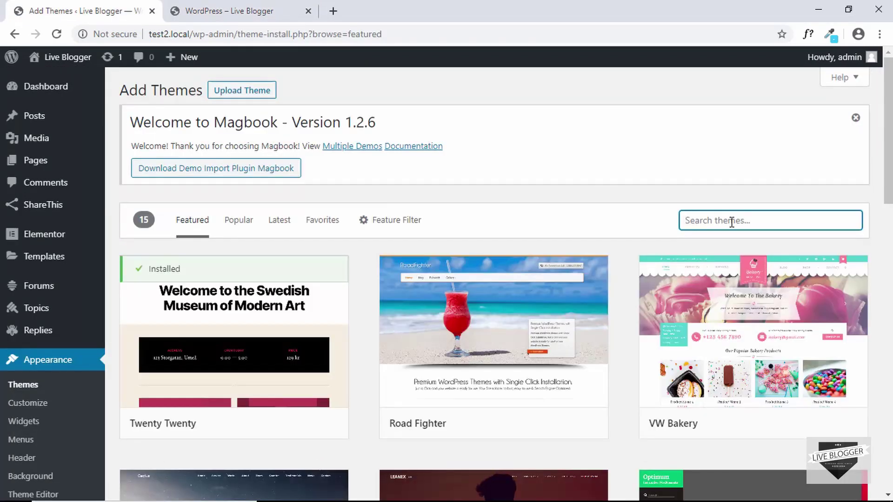
pyautogui.write('ruby')
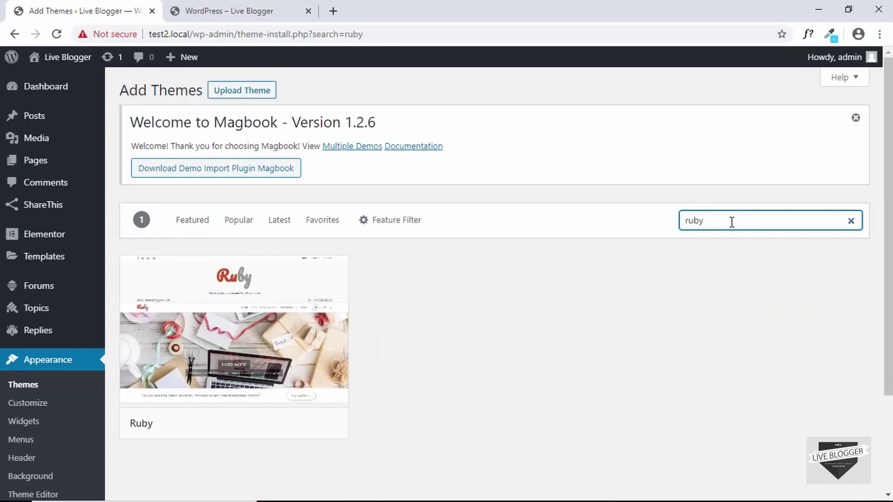
pyautogui.moveTo(271, 395)
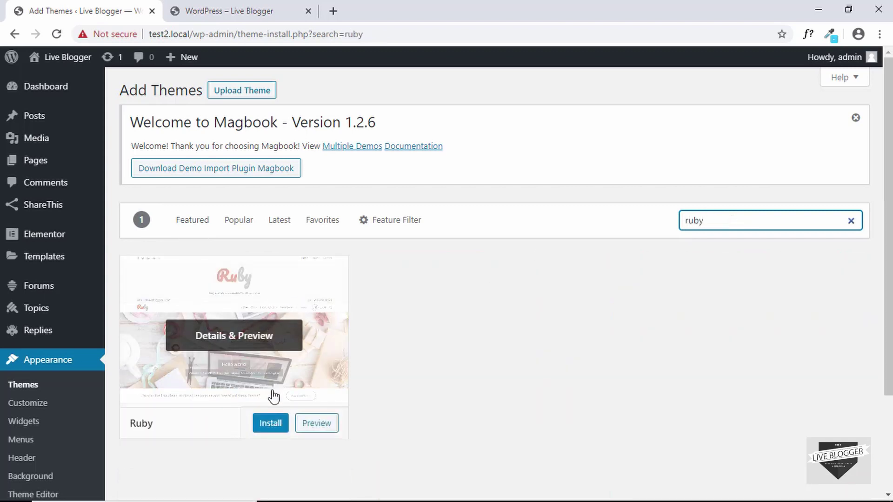
pyautogui.click(269, 428)
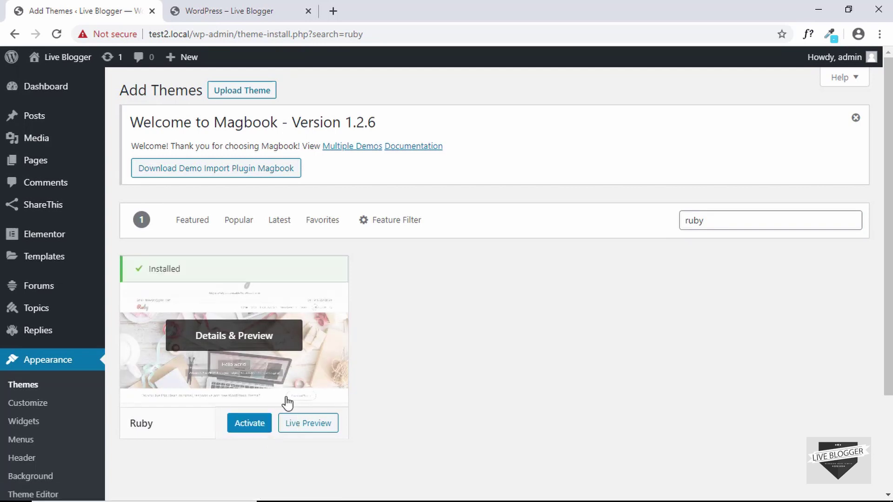
pyautogui.click(245, 424)
# - Reload the WordPress forum in Ruby's design, open the forums index, then return to Themes
pyautogui.hotkey('ctrl', 'Tab')
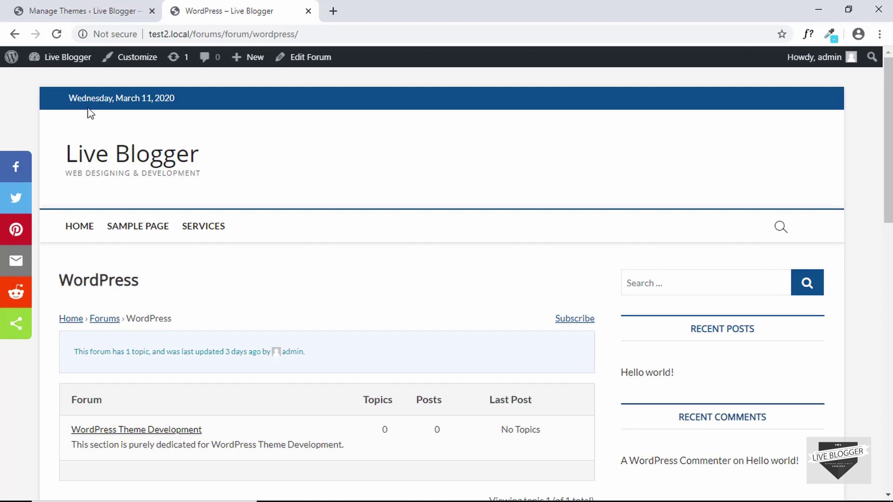
pyautogui.click(56, 34)
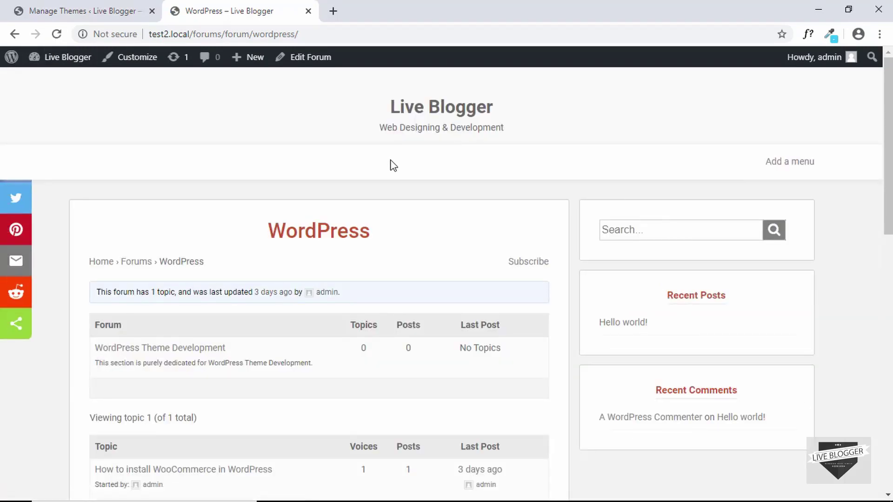
pyautogui.scroll(-7, 369, 222)
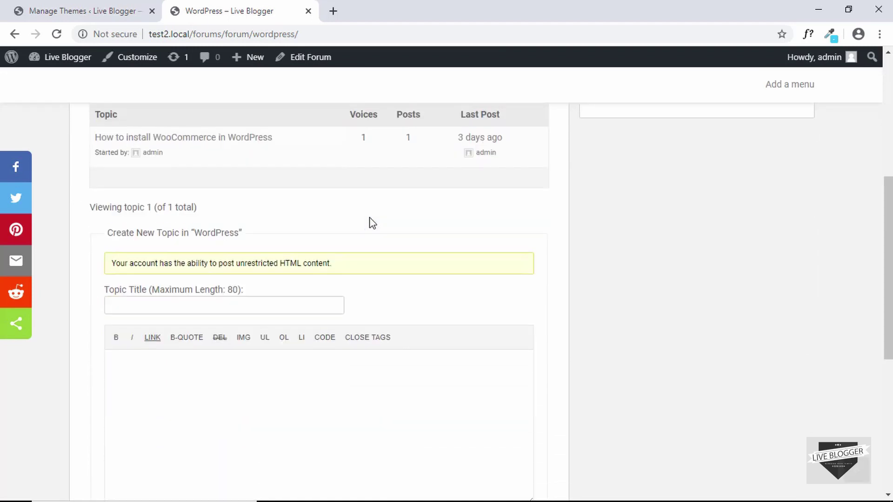
pyautogui.scroll(7, 282, 191)
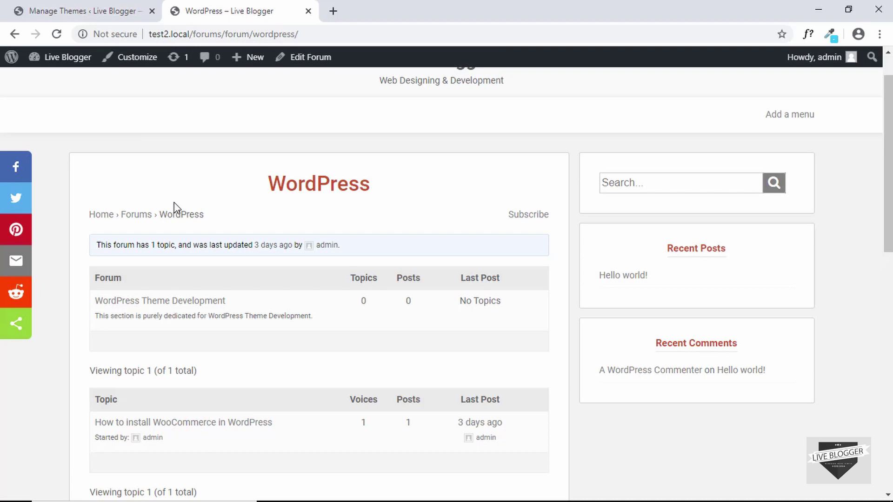
pyautogui.click(132, 216)
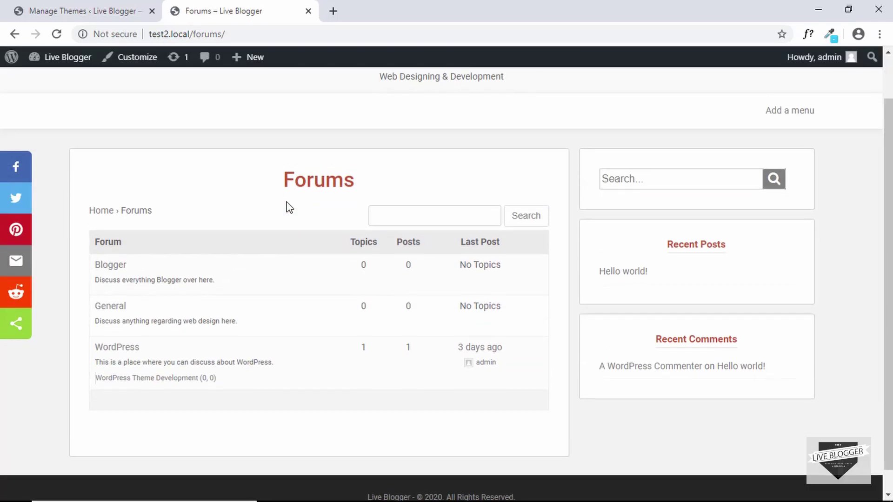
pyautogui.scroll(1, 289, 207)
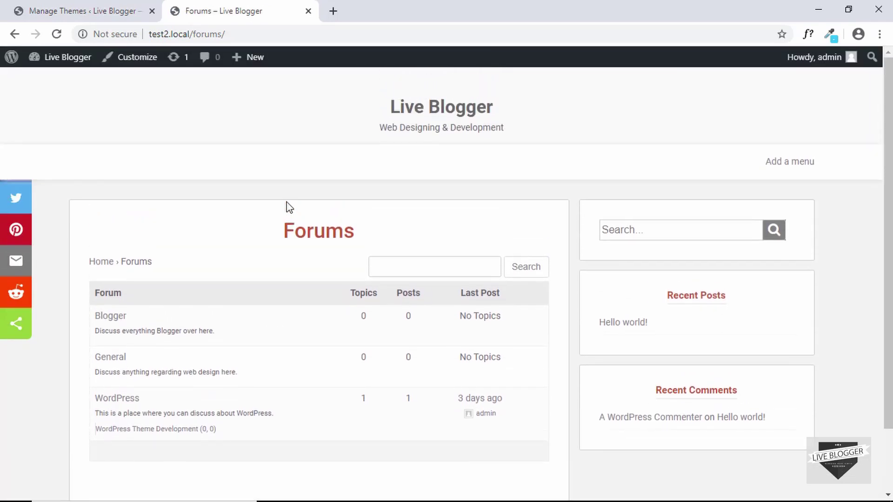
pyautogui.click(70, 6)
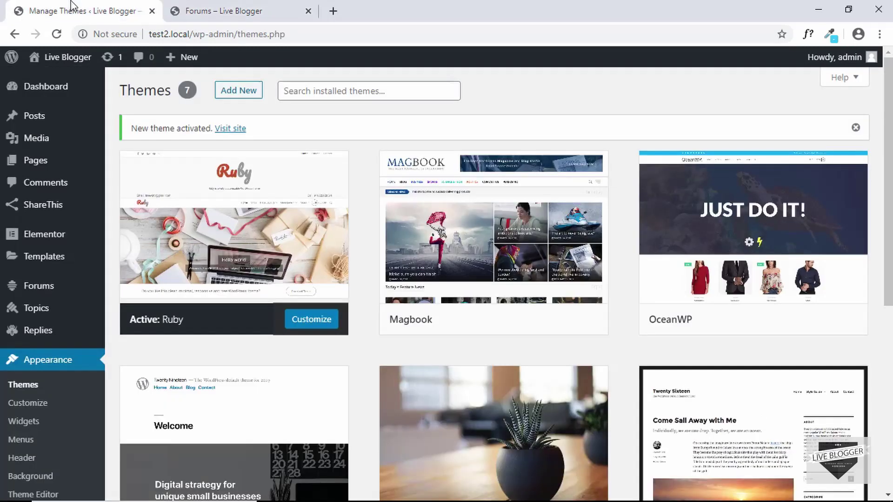
# - Search Add Themes for 'shoppingcart', then install and activate the ShoppingCart theme
pyautogui.click(248, 99)
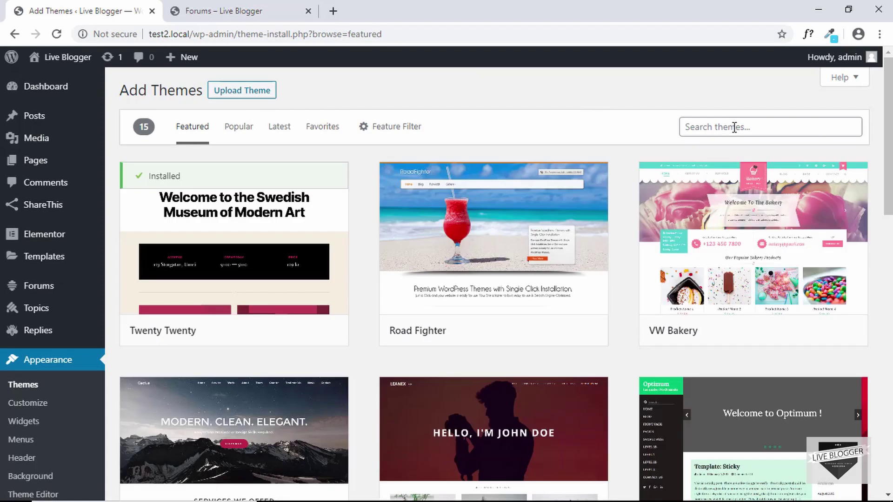
pyautogui.click(734, 128)
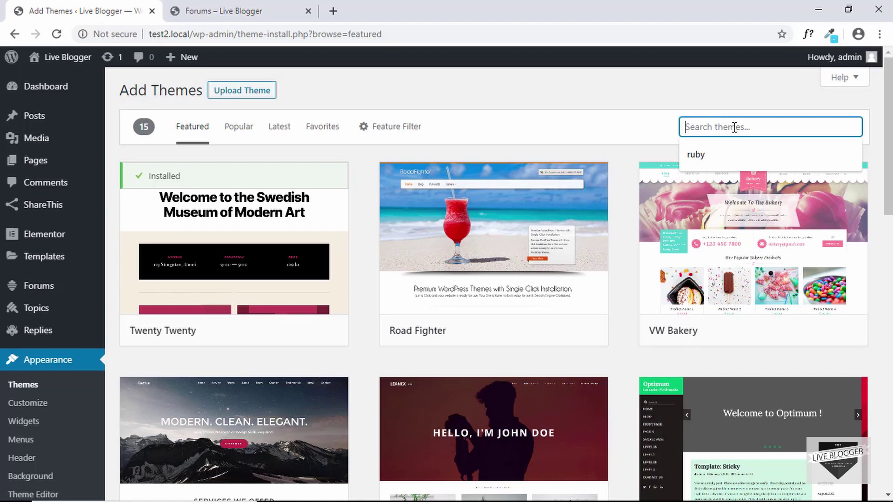
pyautogui.write('shopp')
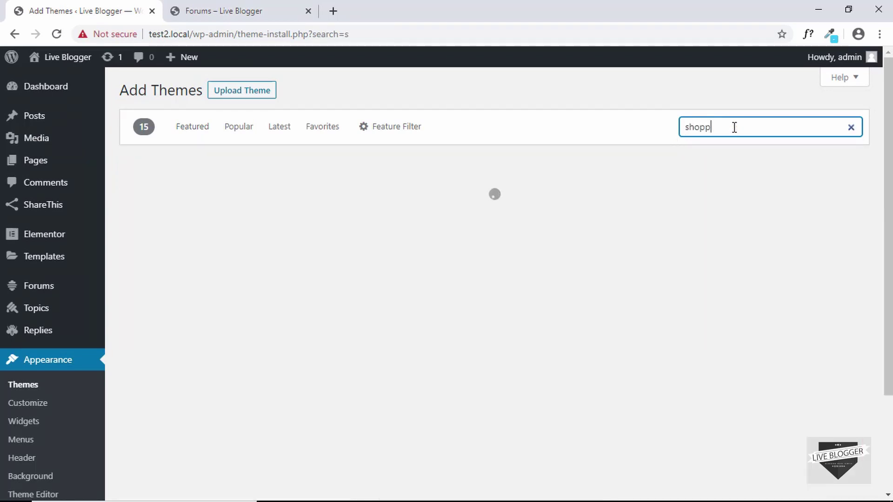
pyautogui.write('ingcart')
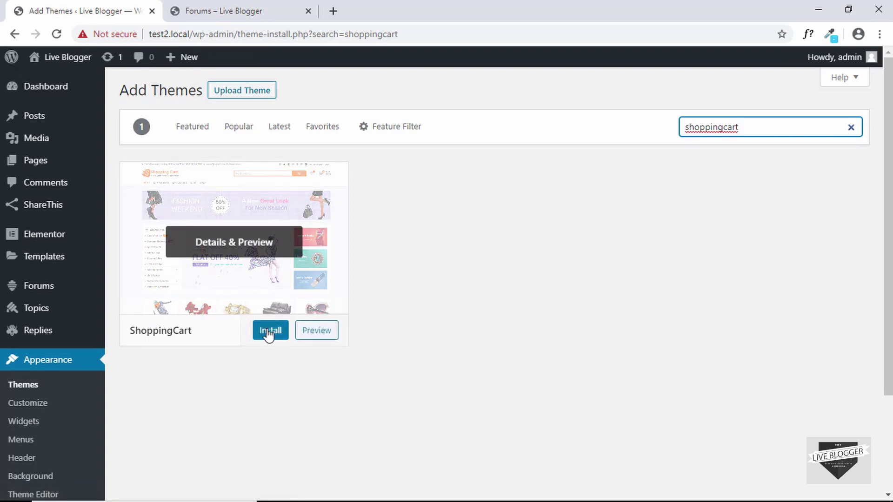
pyautogui.click(270, 331)
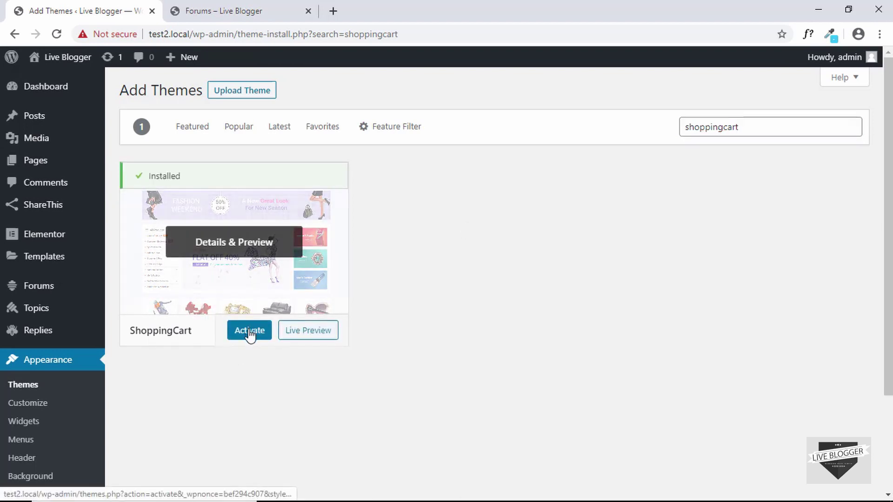
pyautogui.click(249, 332)
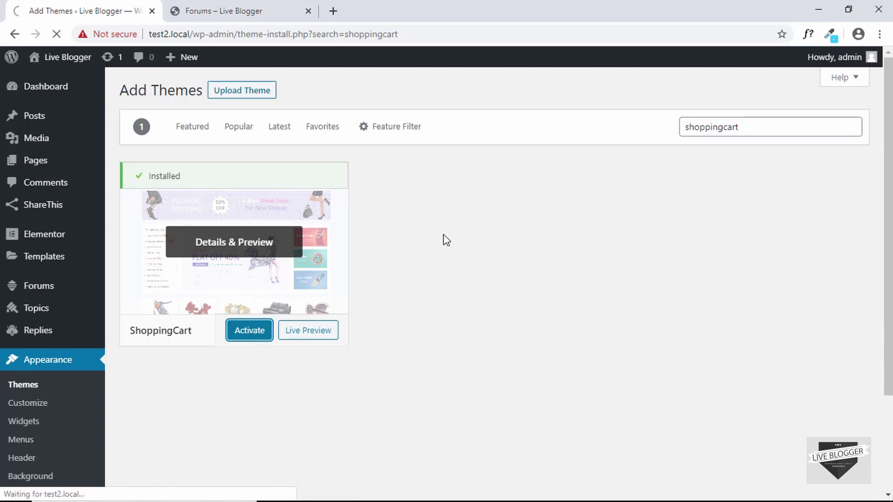
# - View the forums index in ShoppingCart styling, then return to the admin Forums list
pyautogui.hotkey('ctrl', 'Tab')
pyautogui.scroll(-3, 279, 222)
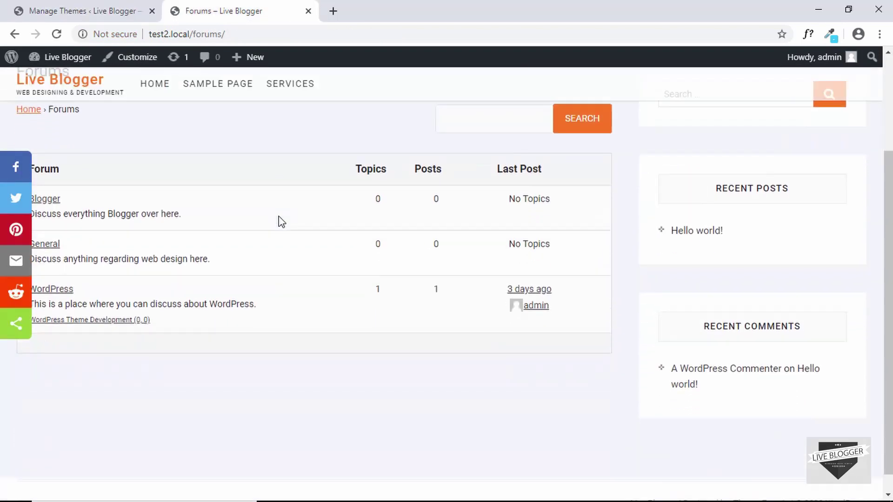
pyautogui.scroll(3, 279, 222)
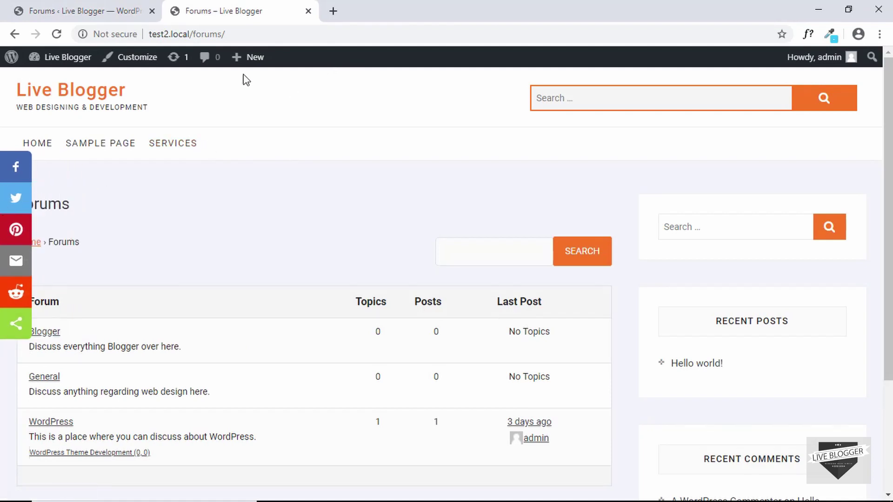
pyautogui.click(42, 8)
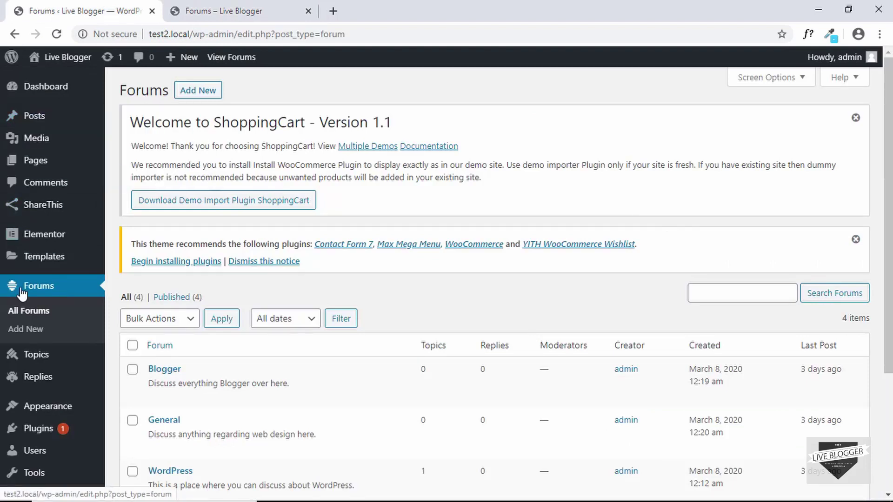
# - In ShareThis Share Buttons, turn Sticky Share Buttons off for Custom Post Types and save
pyautogui.moveTo(49, 209)
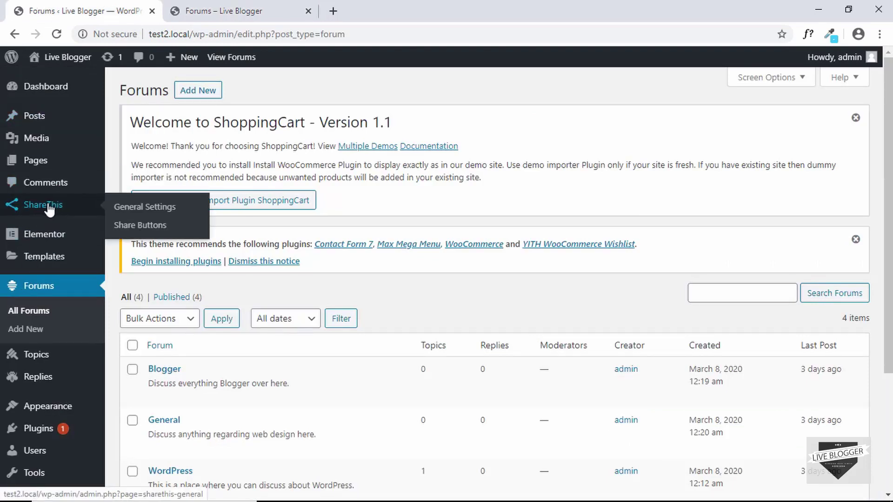
pyautogui.click(127, 230)
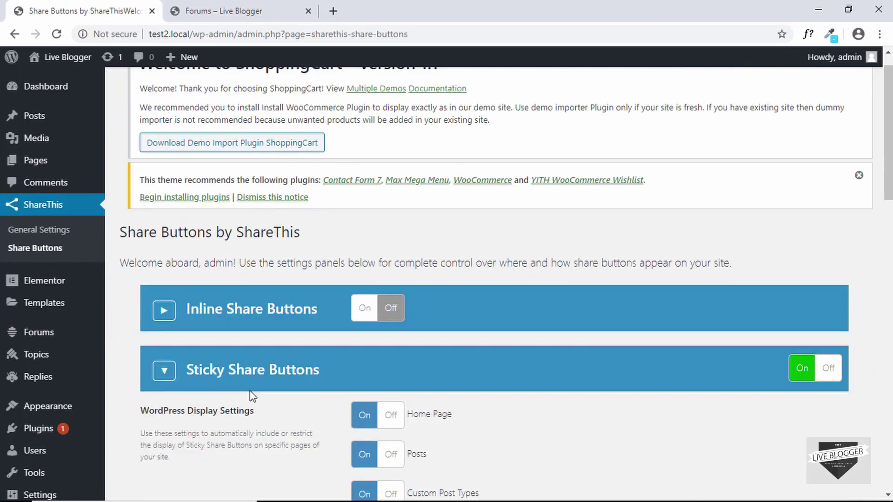
pyautogui.scroll(-3, 253, 396)
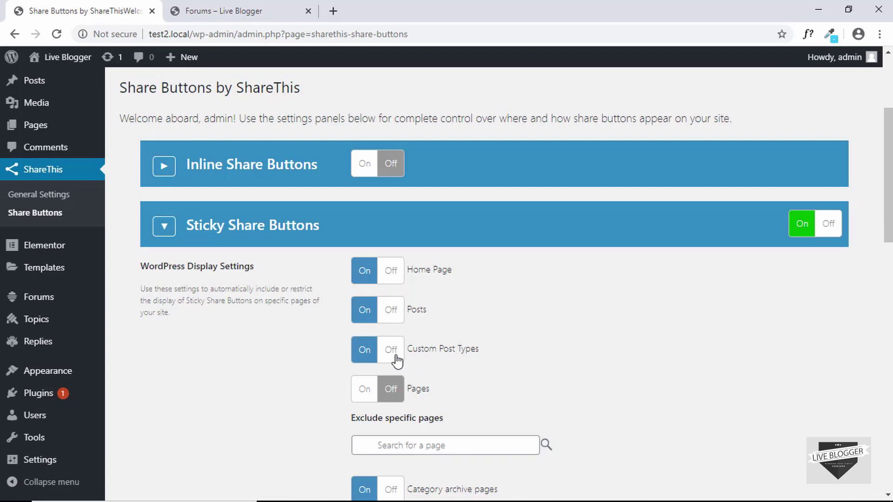
pyautogui.click(395, 357)
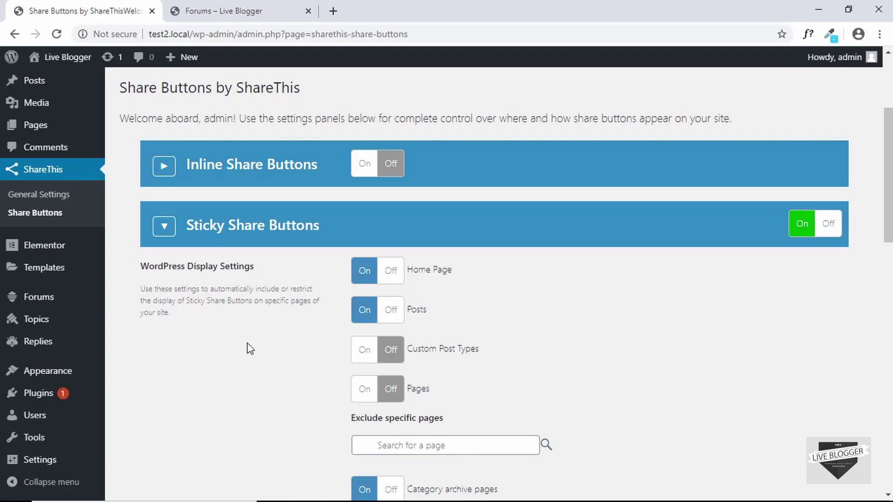
pyautogui.scroll(-20, 249, 349)
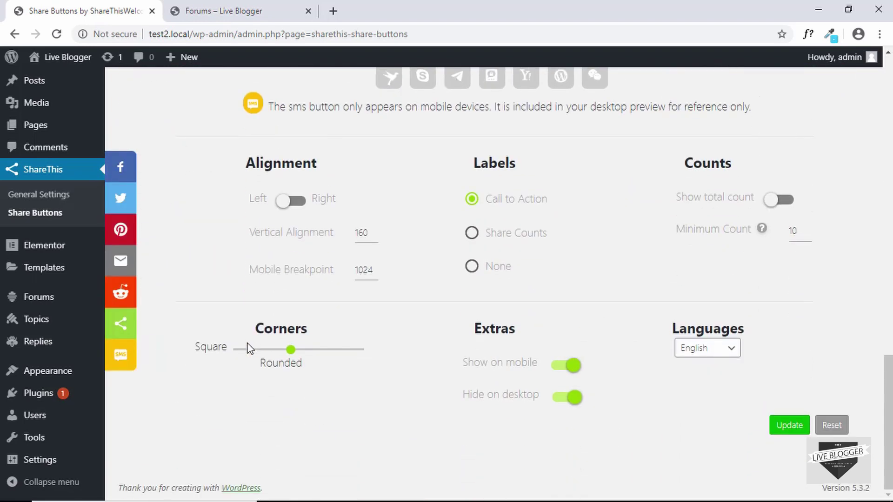
pyautogui.click(798, 429)
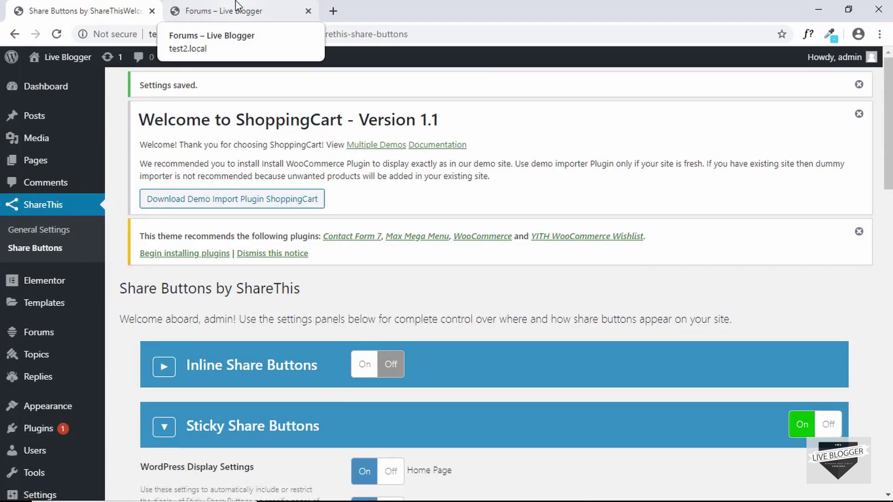
# - Reload the live forums page to confirm the sticky buttons are gone, then return to settings
pyautogui.click(235, 6)
pyautogui.click(57, 34)
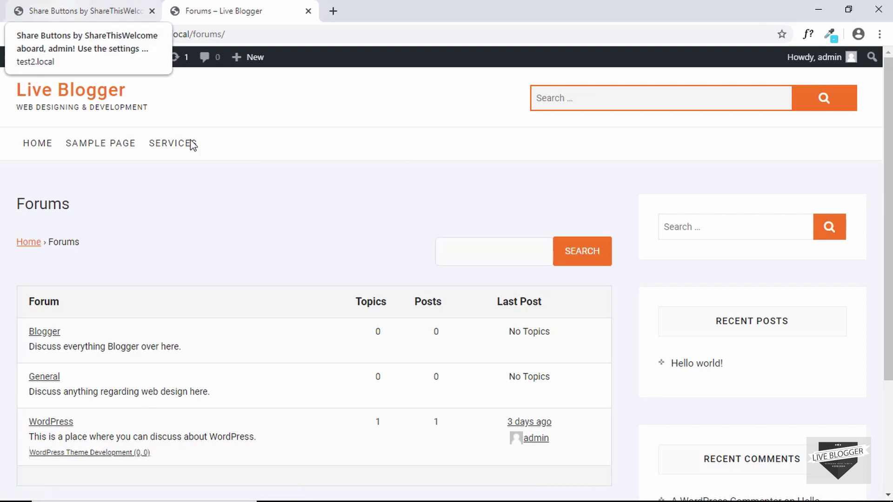
pyautogui.click(80, 9)
pyautogui.moveTo(45, 414)
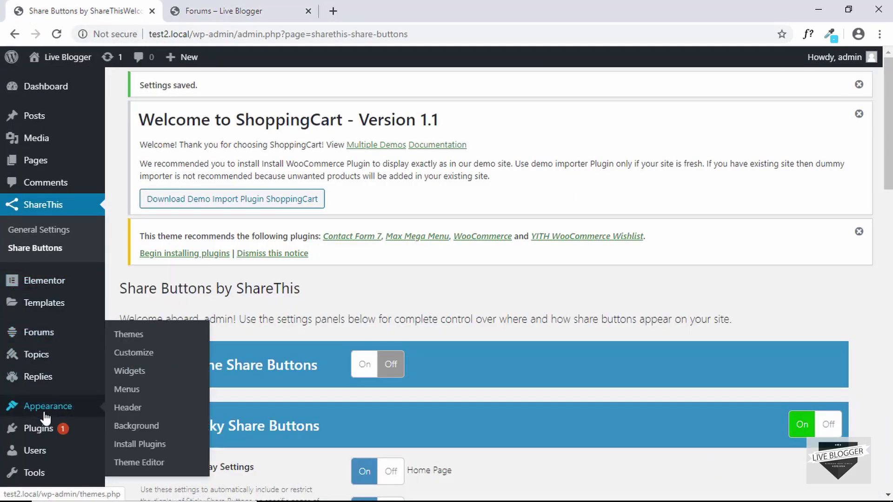
# - Review the Main Sidebar's Search, Recent Posts and Recent Comments widgets, then check the forums page
pyautogui.click(132, 371)
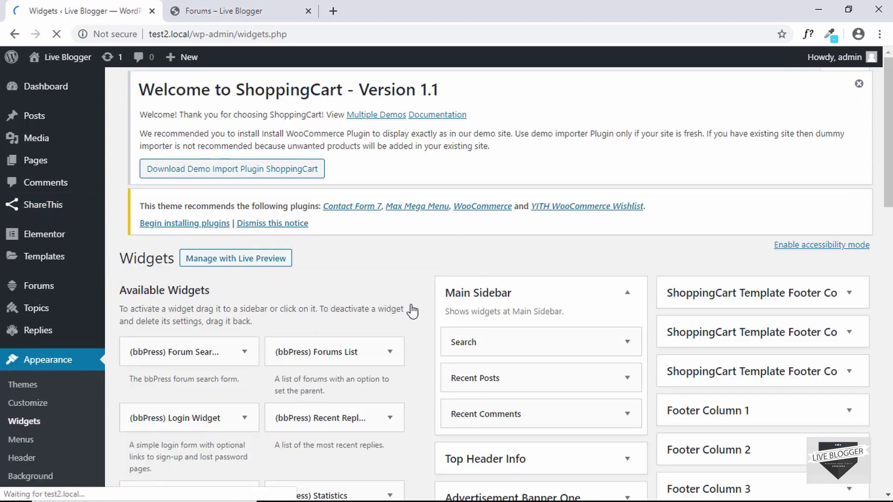
pyautogui.scroll(-3, 348, 274)
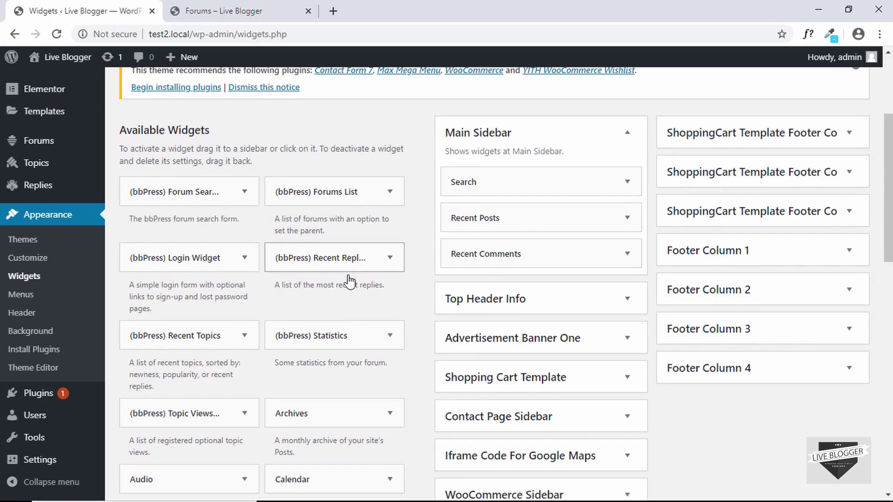
pyautogui.scroll(2, 487, 185)
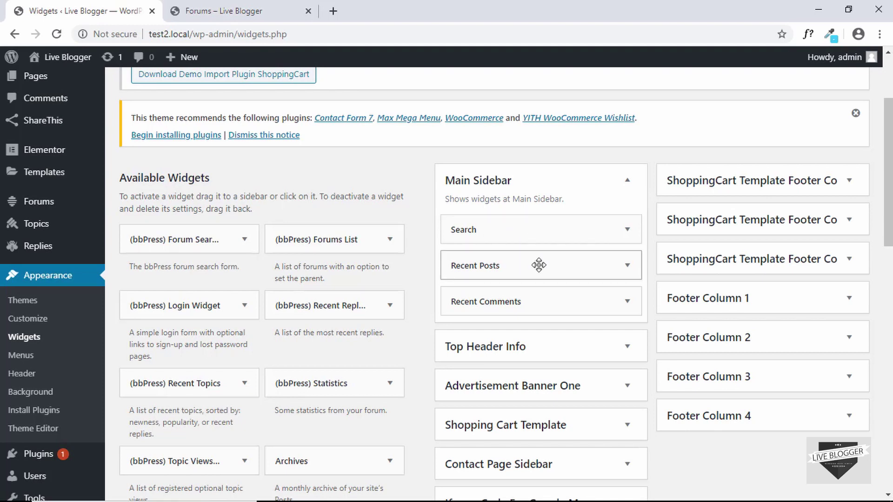
pyautogui.click(278, 6)
pyautogui.scroll(-3, 631, 169)
pyautogui.scroll(1, 632, 173)
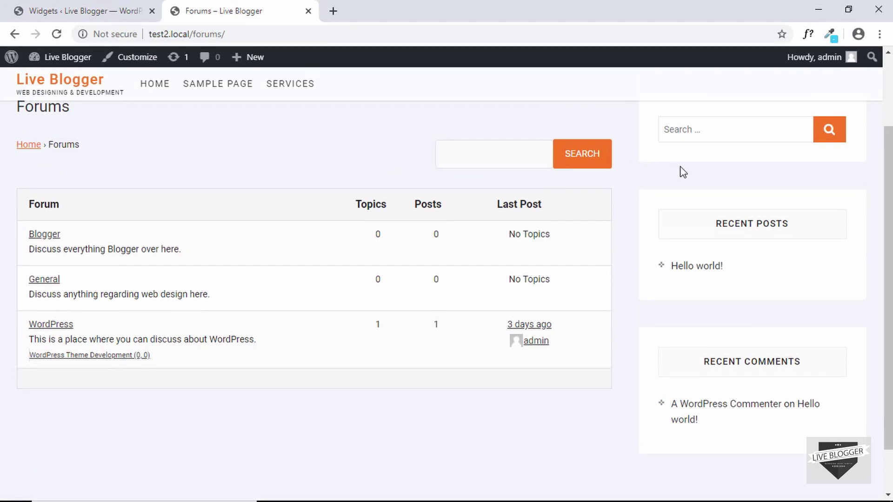
pyautogui.scroll(1, 682, 171)
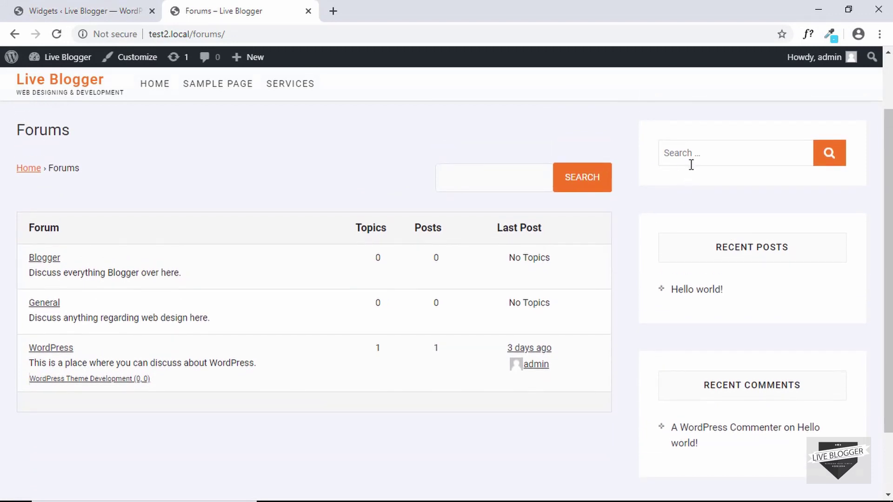
pyautogui.scroll(1, 693, 180)
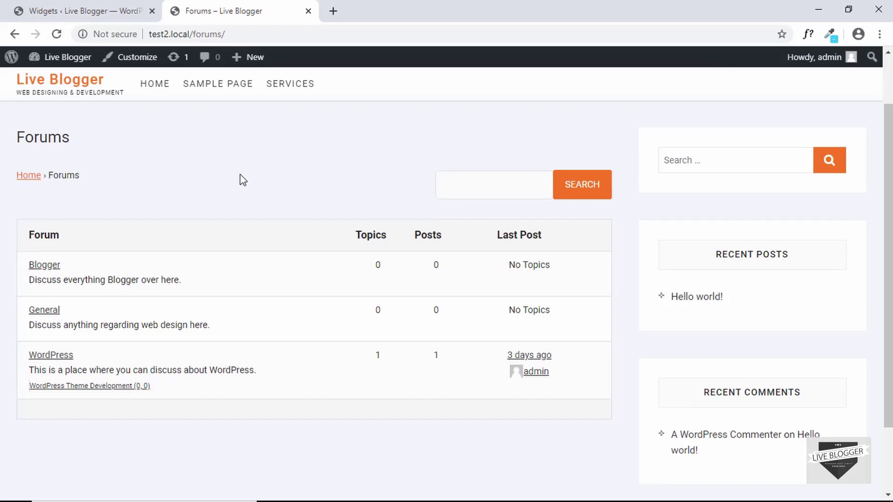
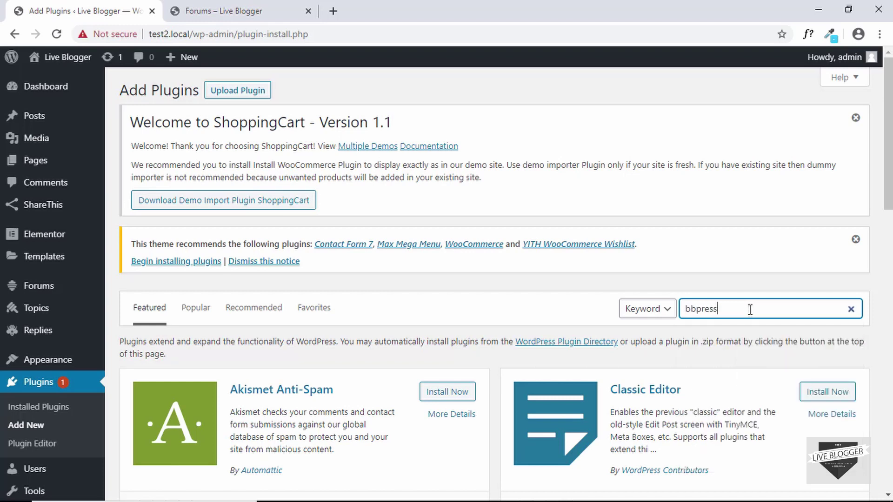
# - Search plugins for 'bbpress wp tweaks', then install and activate bbPress WP Tweaks
pyautogui.write('bpress wp tweaks')
pyautogui.scroll(-3, 392, 292)
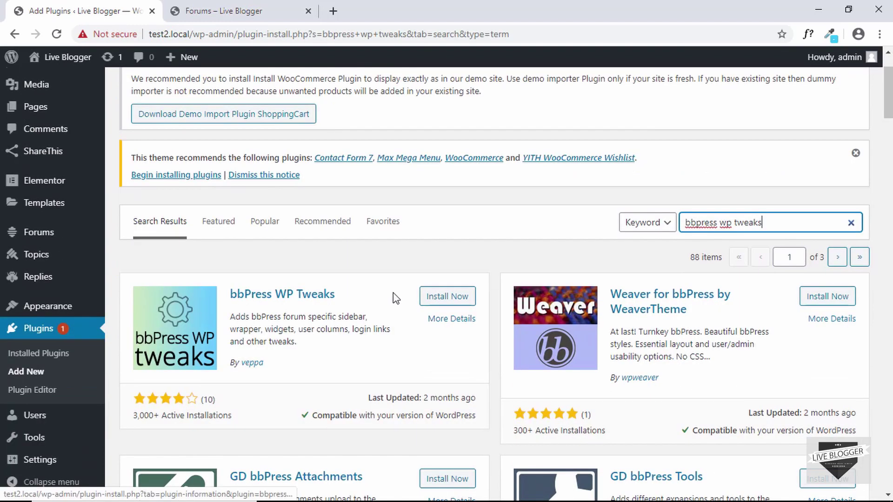
pyautogui.scroll(3, 410, 295)
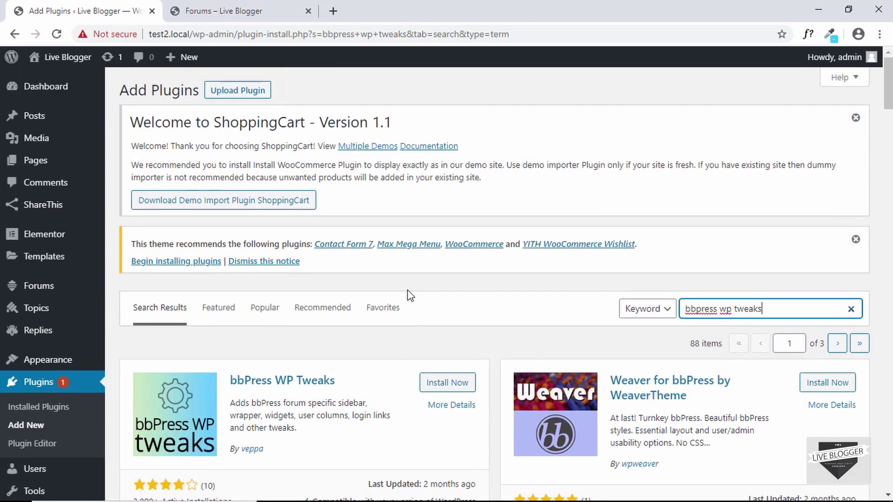
pyautogui.scroll(-3, 410, 295)
pyautogui.click(447, 272)
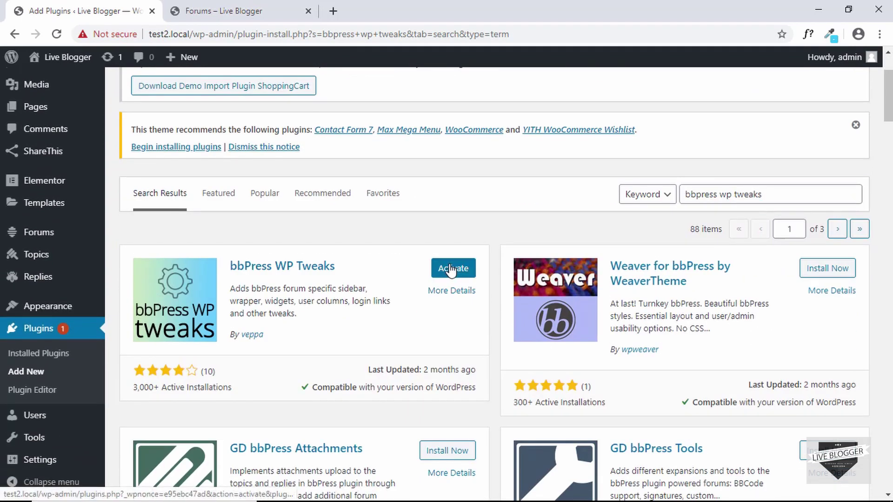
pyautogui.click(450, 271)
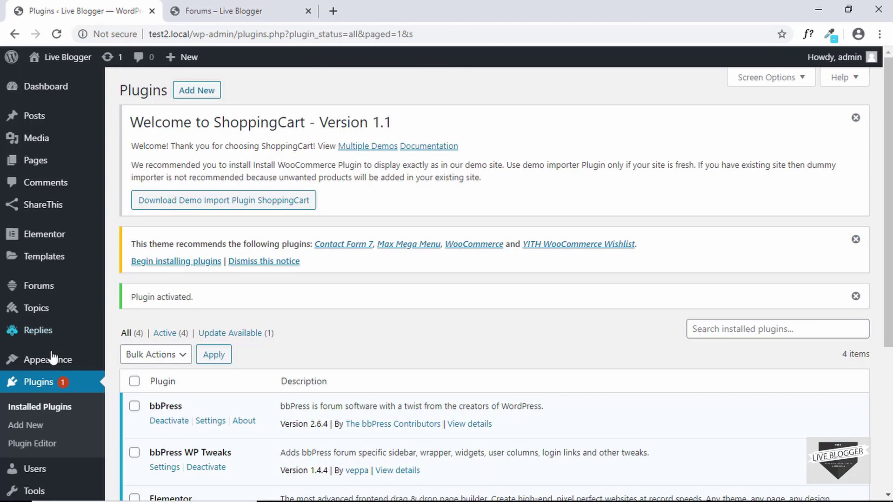
pyautogui.moveTo(51, 363)
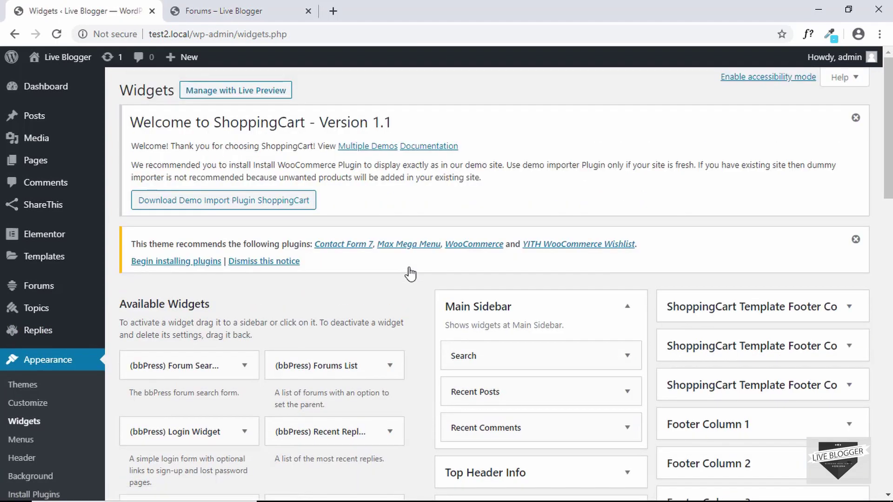
# - Add the (bbPress) Login Widget and (bbPress) Recent Topics widgets to the bbPress sidebar
pyautogui.scroll(-4, 410, 274)
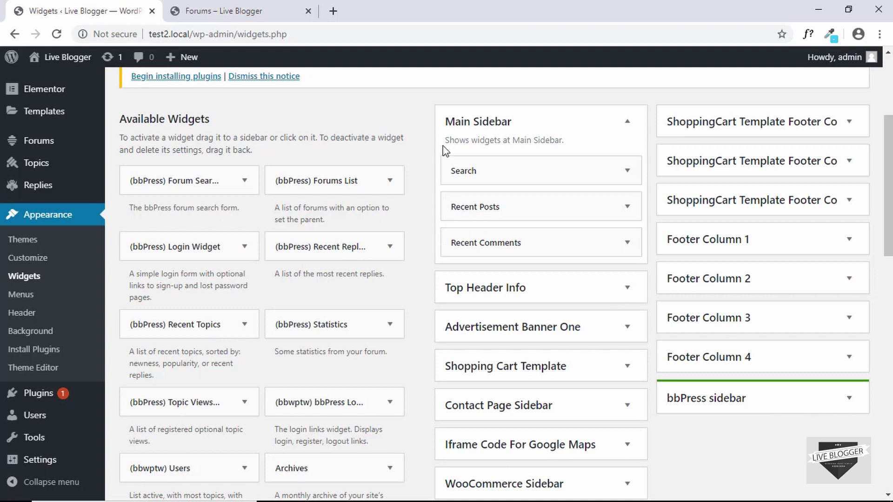
pyautogui.scroll(-1, 437, 234)
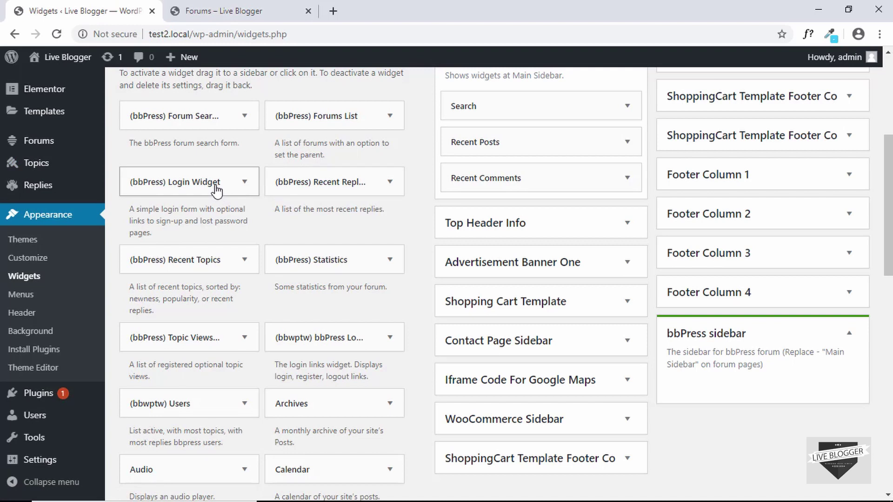
pyautogui.moveTo(216, 188); pyautogui.dragTo(762, 370)
pyautogui.scroll(-4, 763, 374)
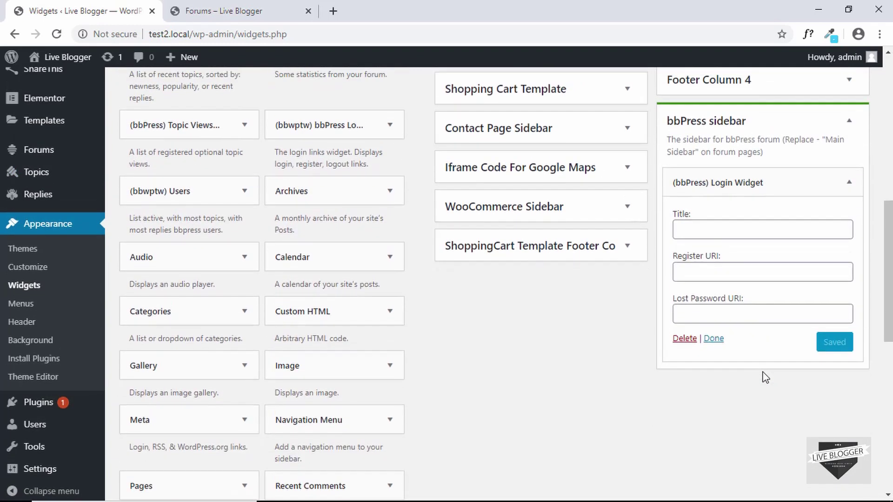
pyautogui.scroll(1, 763, 374)
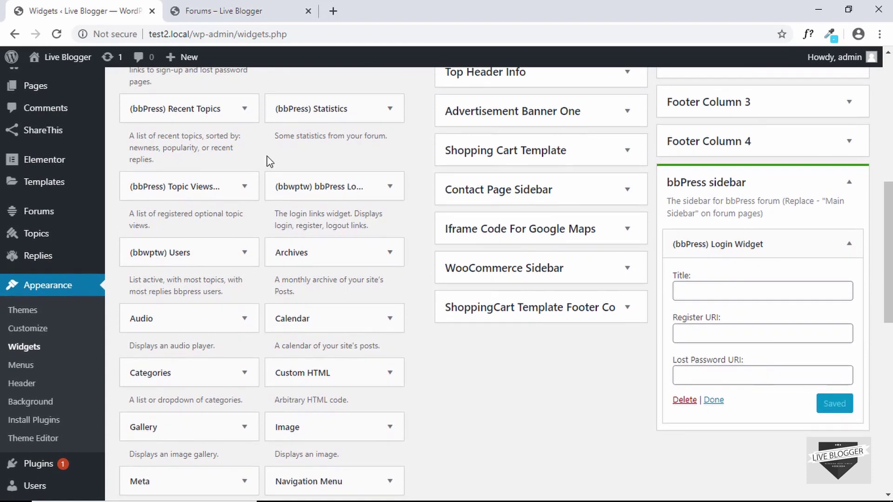
pyautogui.moveTo(199, 110); pyautogui.dragTo(741, 445)
# - Title the login widget 'Member Login' and save it
pyautogui.scroll(-2, 744, 446)
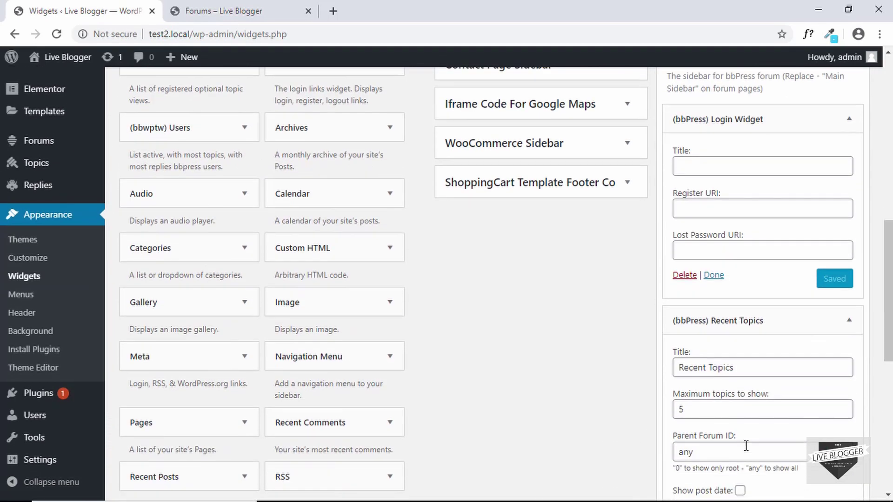
pyautogui.scroll(1, 631, 243)
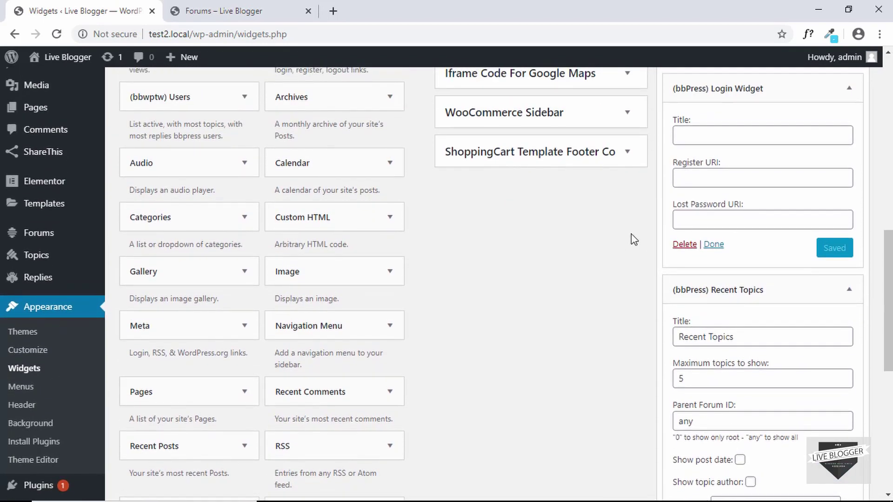
pyautogui.click(716, 143)
pyautogui.write('Member Login')
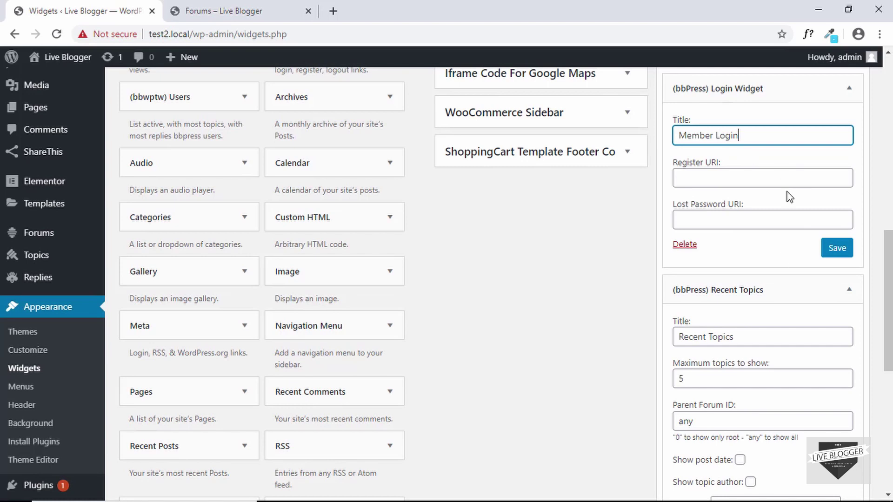
pyautogui.click(833, 251)
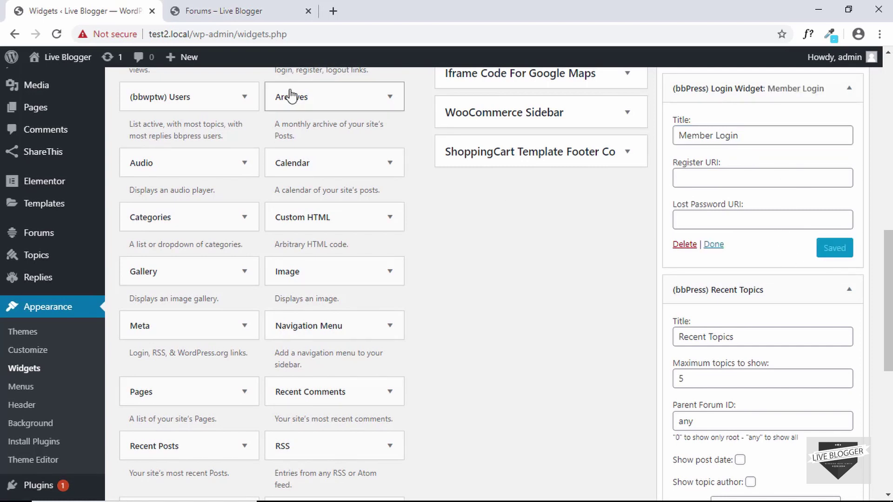
pyautogui.scroll(-4, 554, 265)
pyautogui.scroll(3, 554, 265)
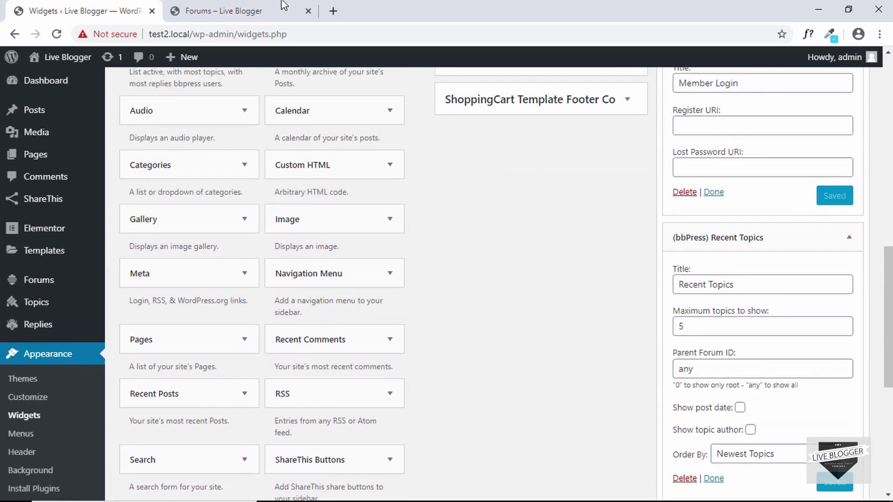
pyautogui.click(284, 6)
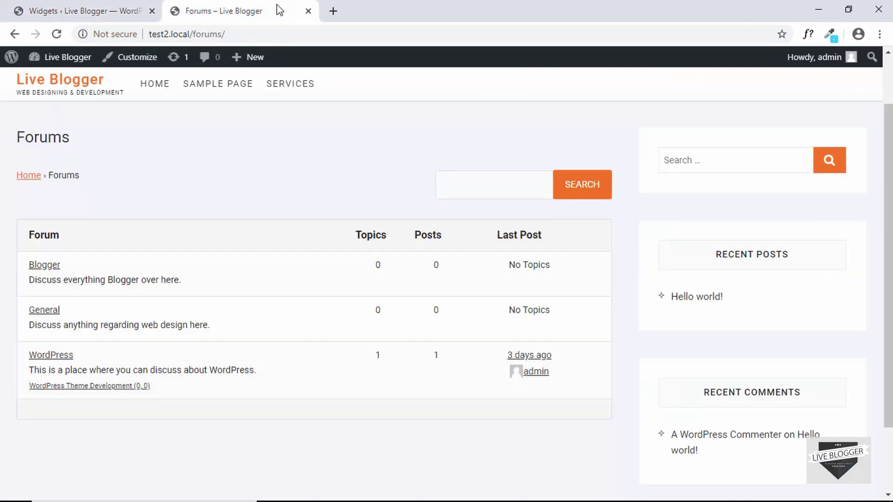
# - Reload the live Forums page and check its Member Login and Recent Topics sidebar widgets
pyautogui.click(56, 35)
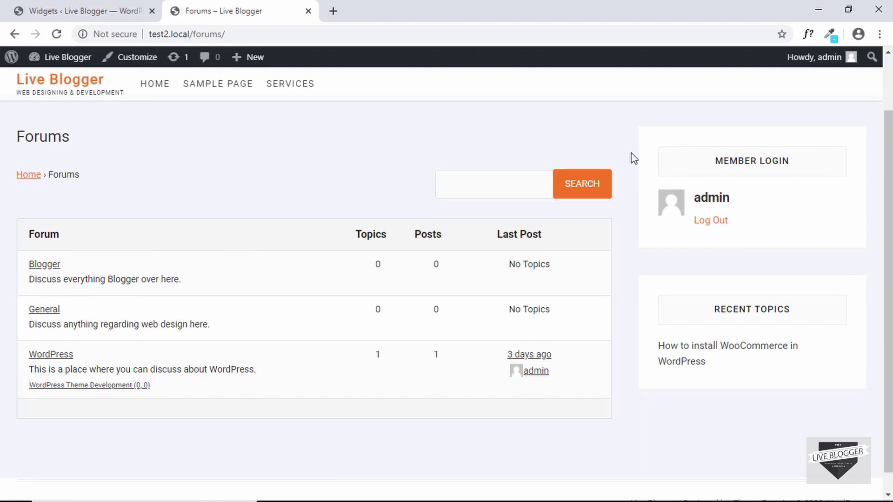
pyautogui.scroll(-1, 744, 181)
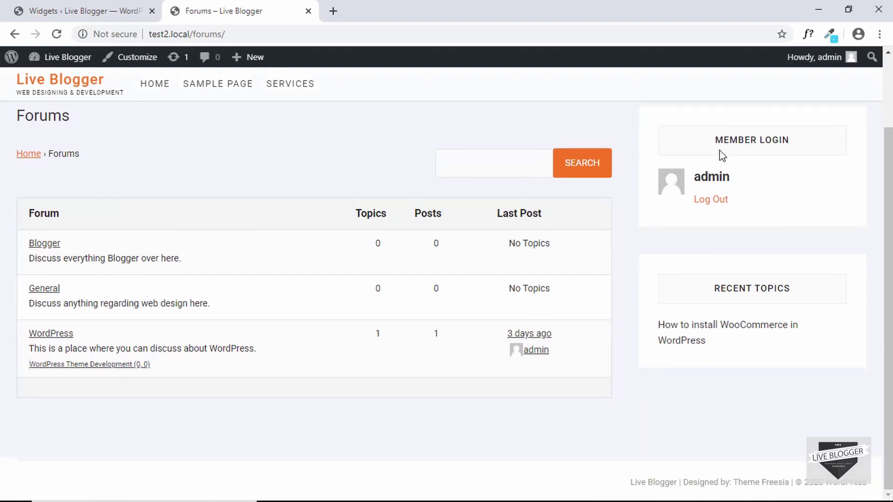
pyautogui.scroll(2, 788, 154)
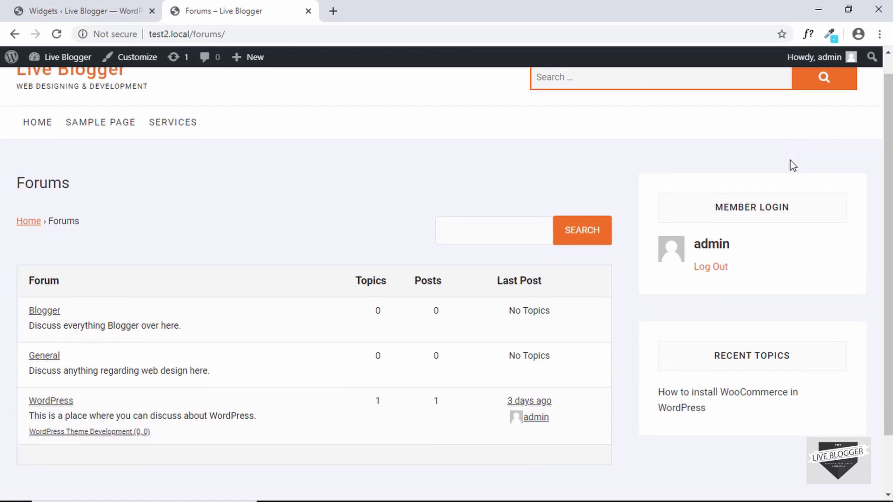
pyautogui.scroll(-3, 793, 179)
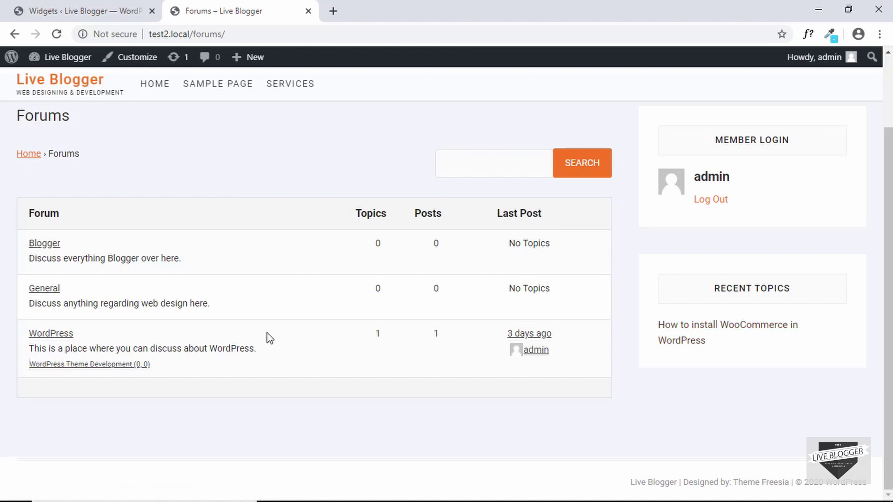
pyautogui.scroll(2, 654, 276)
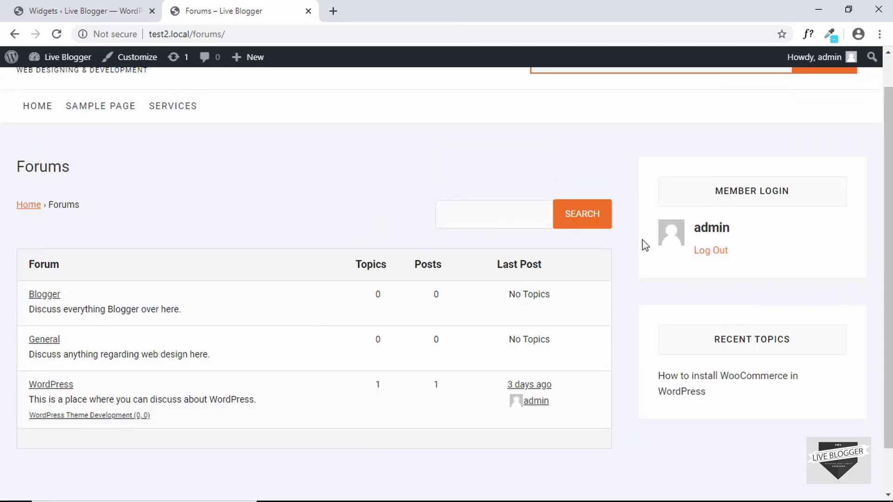
pyautogui.scroll(1, 646, 245)
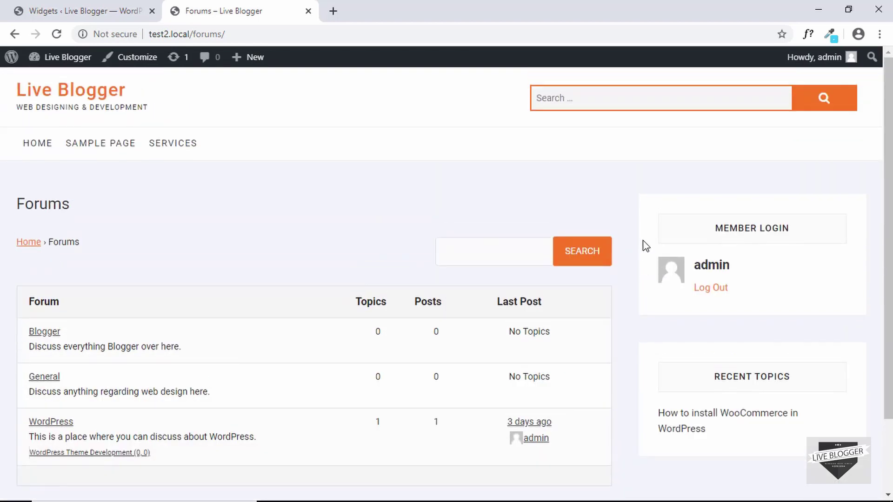
# - Open the admin Forums list and open the forums page in a private window
pyautogui.click(60, 8)
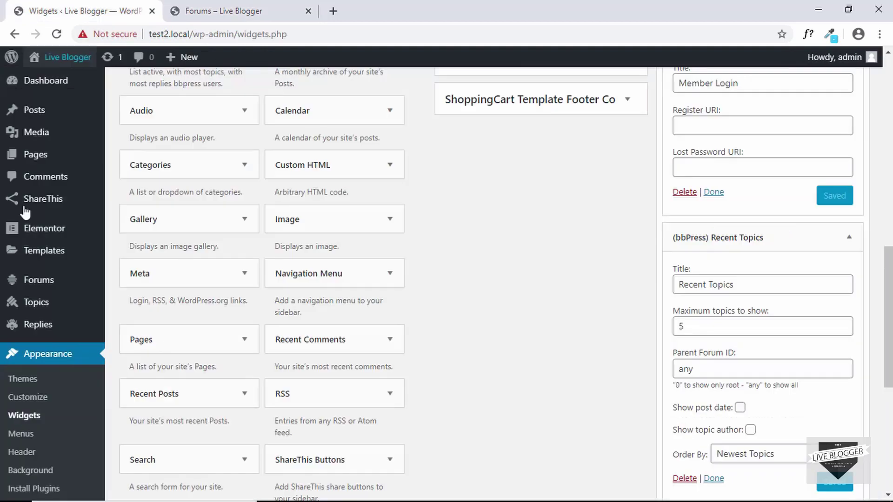
pyautogui.click(36, 282)
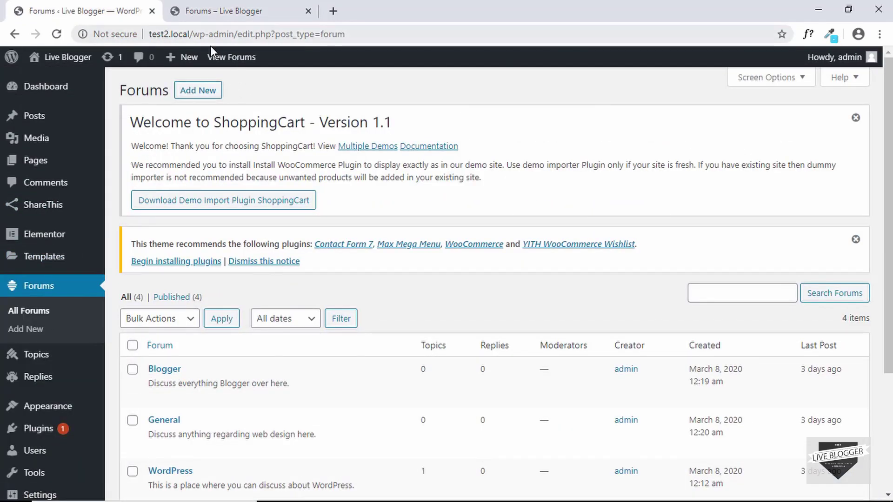
pyautogui.rightClick(226, 58)
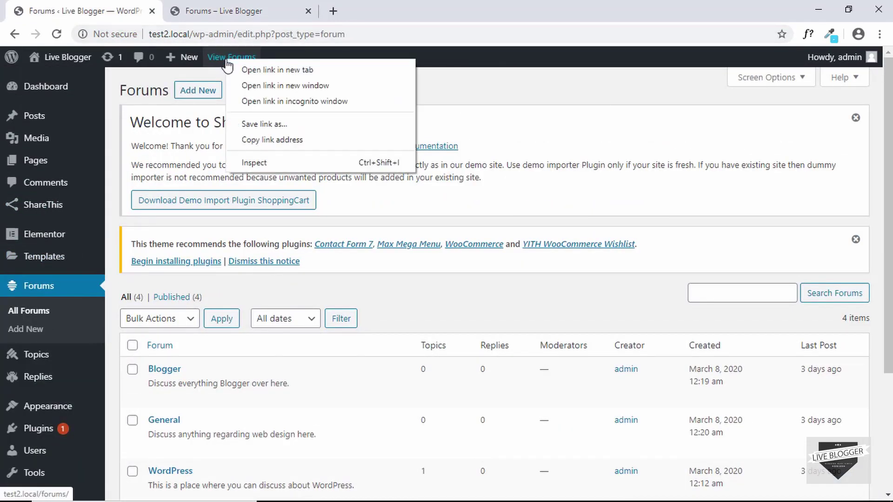
pyautogui.click(274, 102)
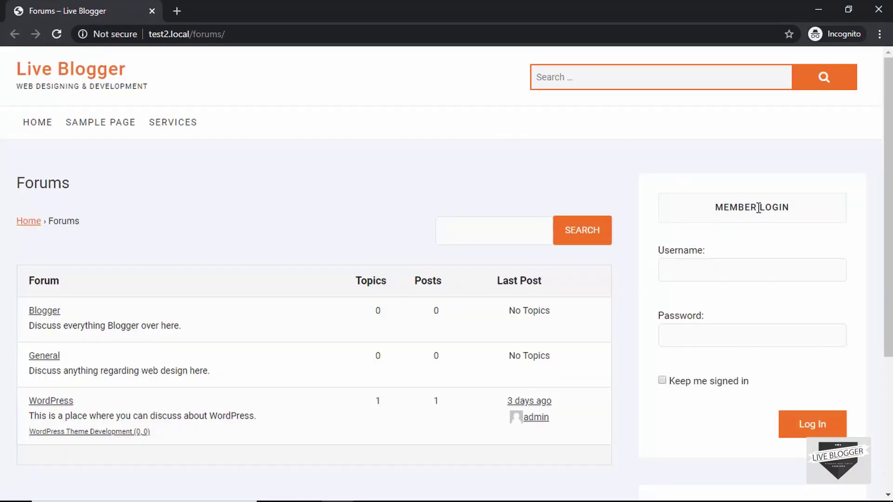
# - Browse the logged-out forums page, then return to the admin Forums list
pyautogui.scroll(-1, 759, 208)
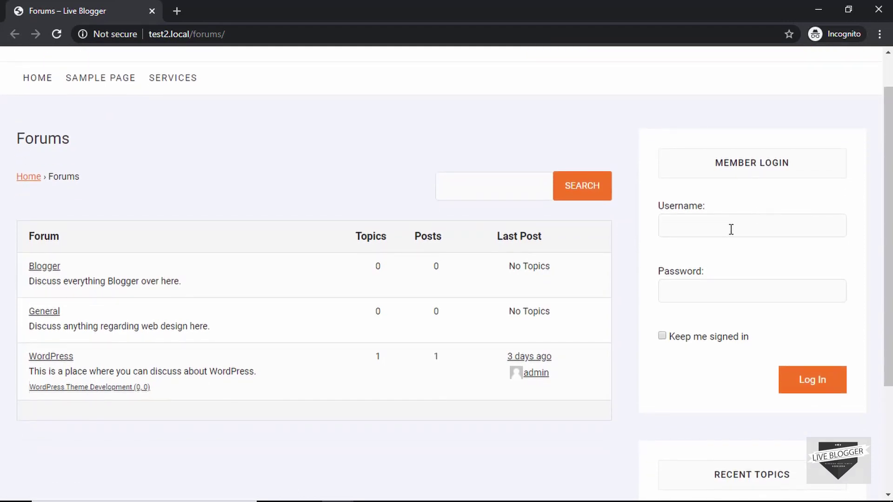
pyautogui.scroll(-3, 710, 238)
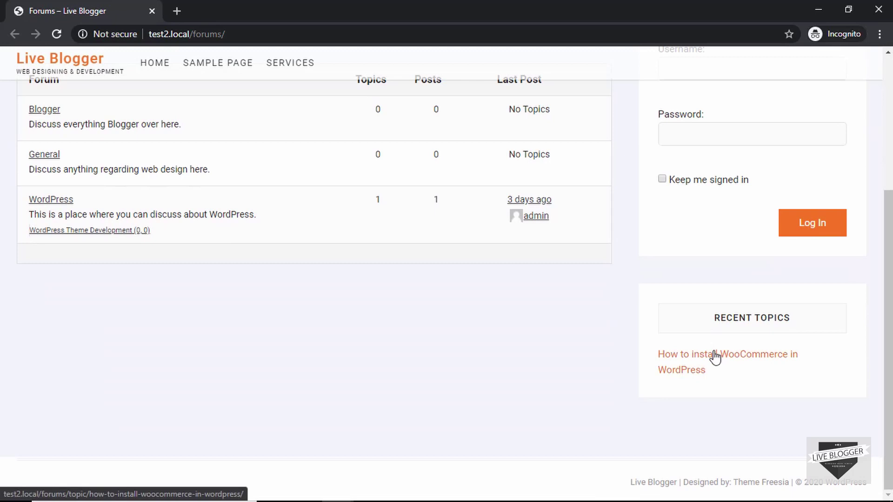
pyautogui.scroll(4, 713, 359)
pyautogui.scroll(-1, 695, 388)
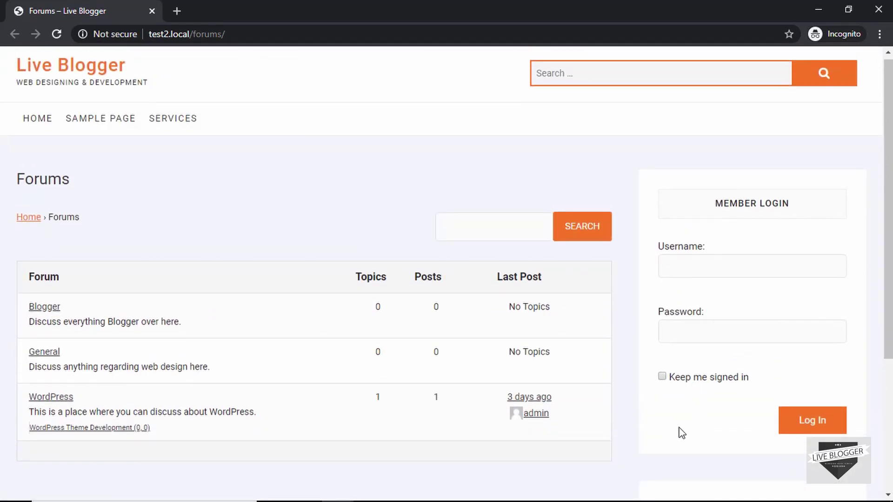
pyautogui.scroll(-3, 724, 367)
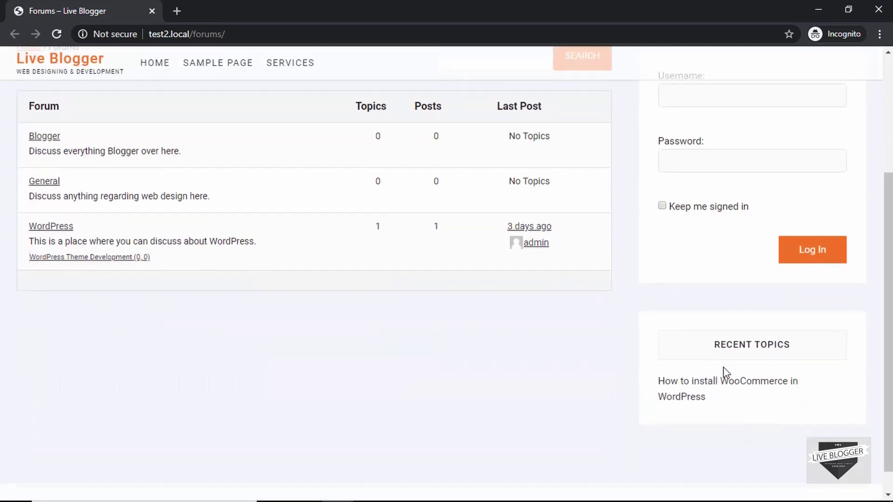
pyautogui.scroll(2, 723, 371)
pyautogui.scroll(2, 723, 368)
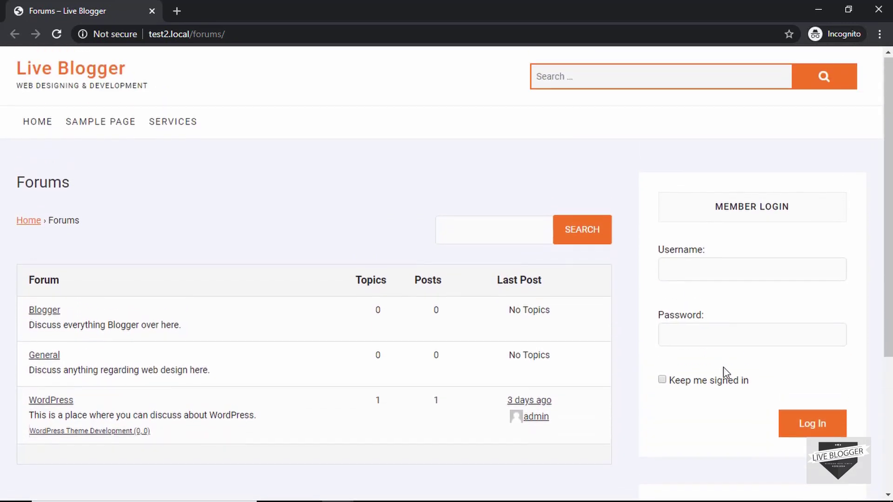
pyautogui.hotkey('alt', 'Tab')
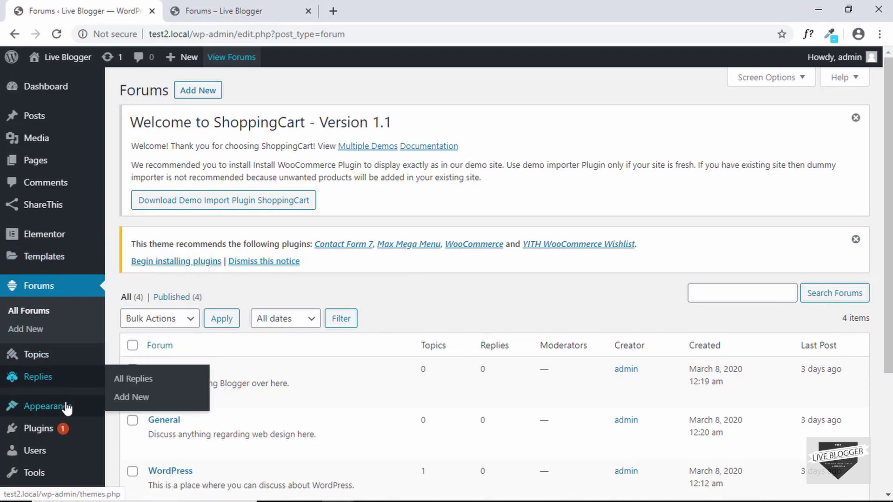
# - In Appearance > Widgets, expand the bbPress sidebar's Member Login widget settings
pyautogui.moveTo(67, 408)
pyautogui.click(139, 375)
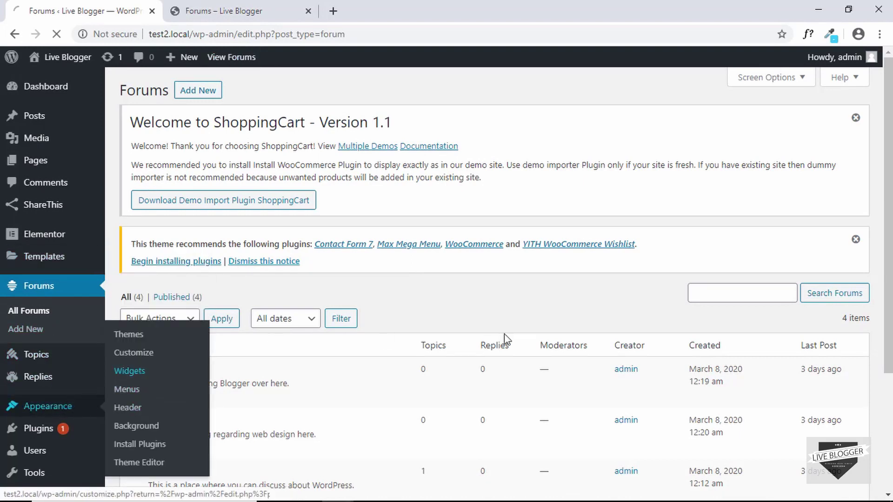
pyautogui.scroll(-7, 512, 342)
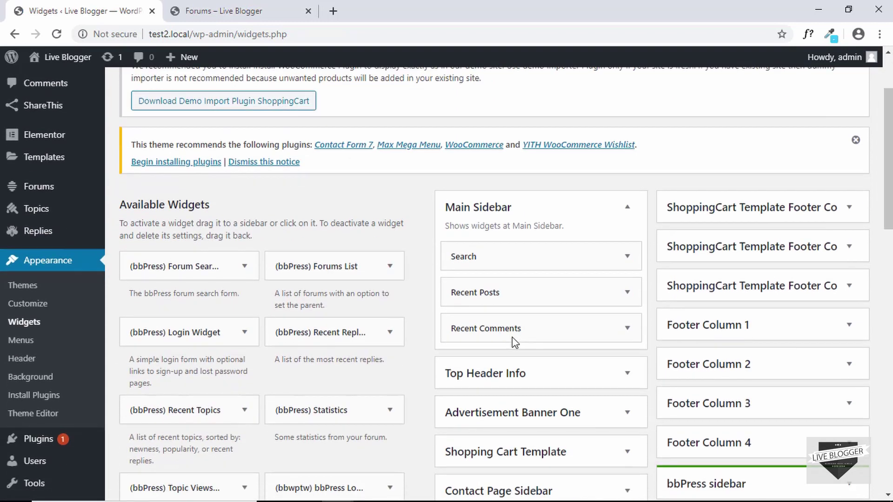
pyautogui.click(849, 305)
pyautogui.click(849, 296)
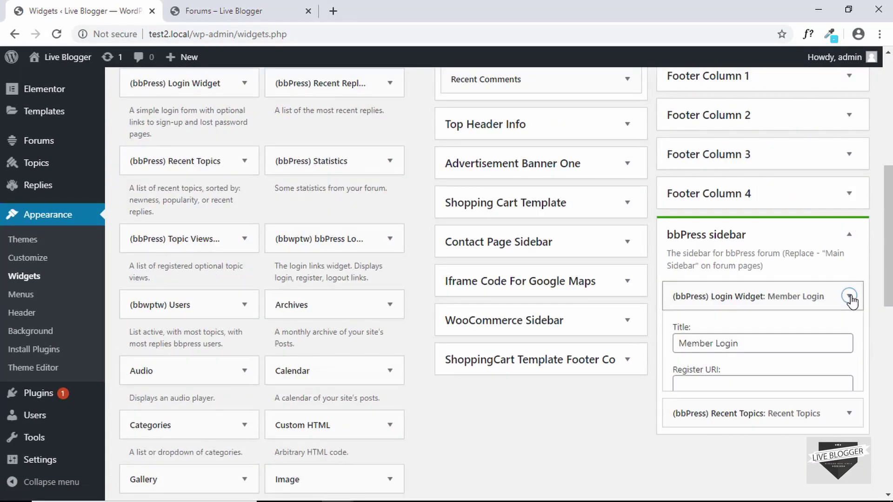
pyautogui.scroll(-3, 851, 300)
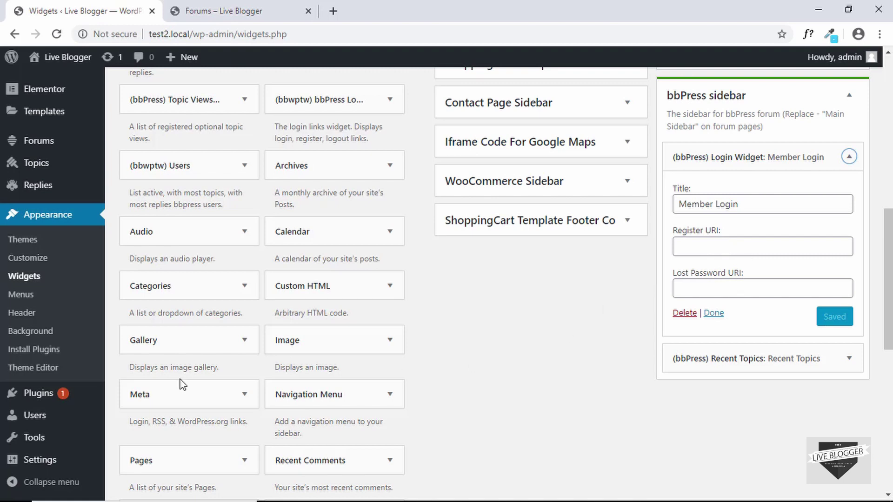
pyautogui.scroll(3, 76, 246)
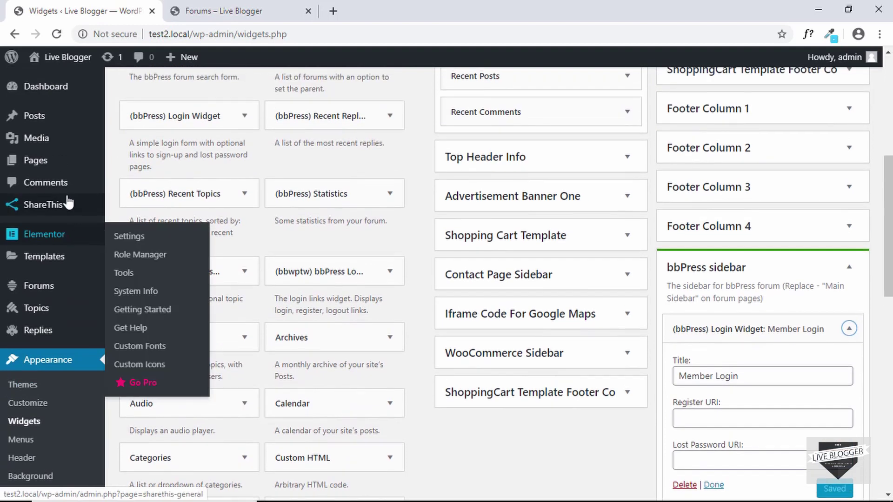
# - Publish a new page titled 'Register' and copy its address
pyautogui.moveTo(54, 163)
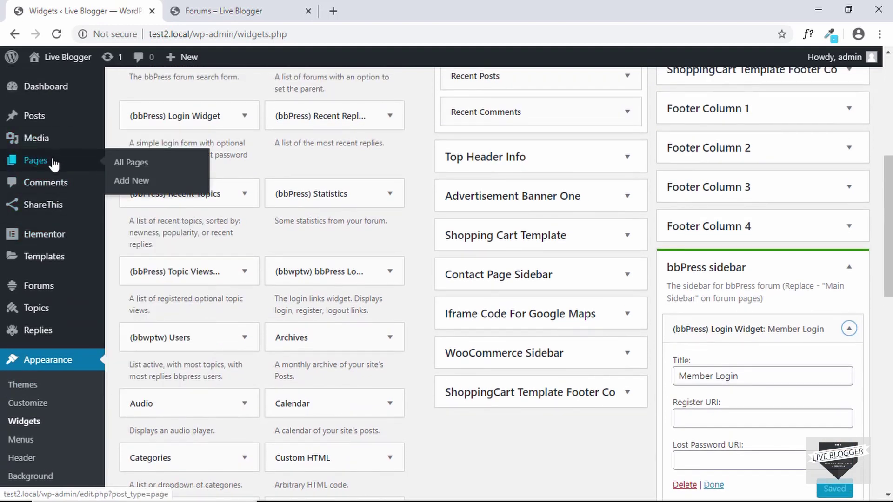
pyautogui.middleClick(122, 184)
pyautogui.click(388, 11)
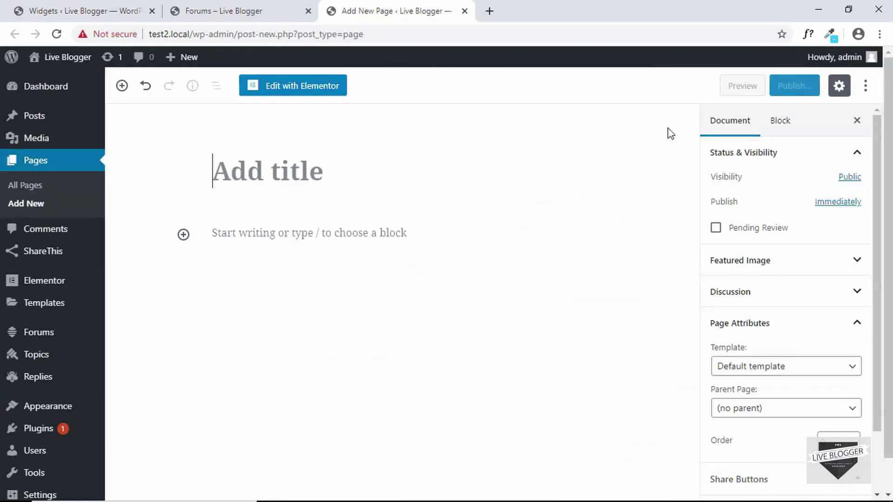
pyautogui.write('Register')
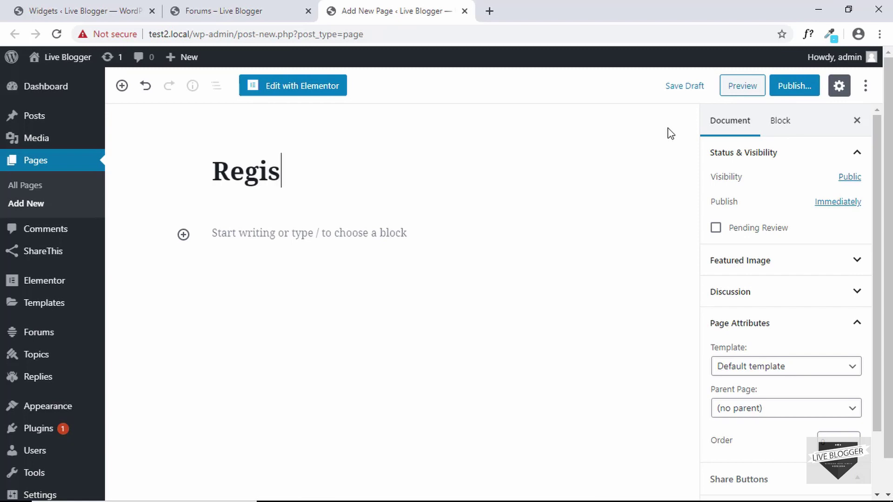
pyautogui.click(796, 87)
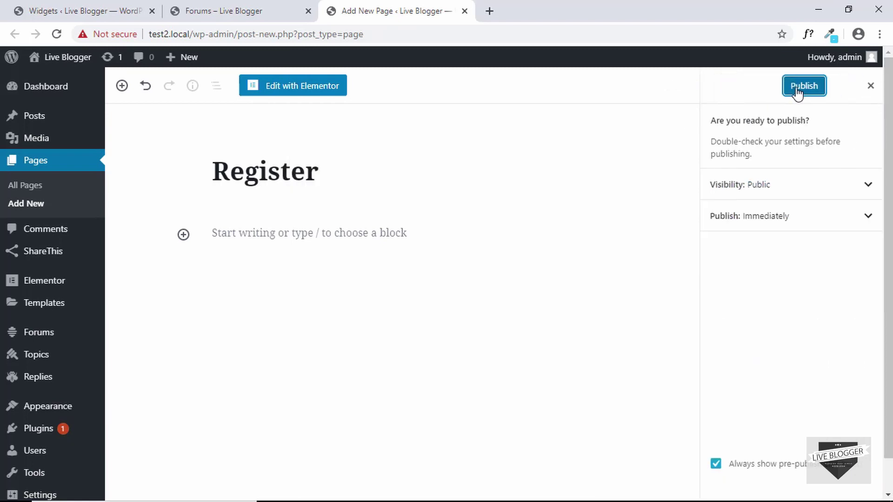
pyautogui.click(799, 89)
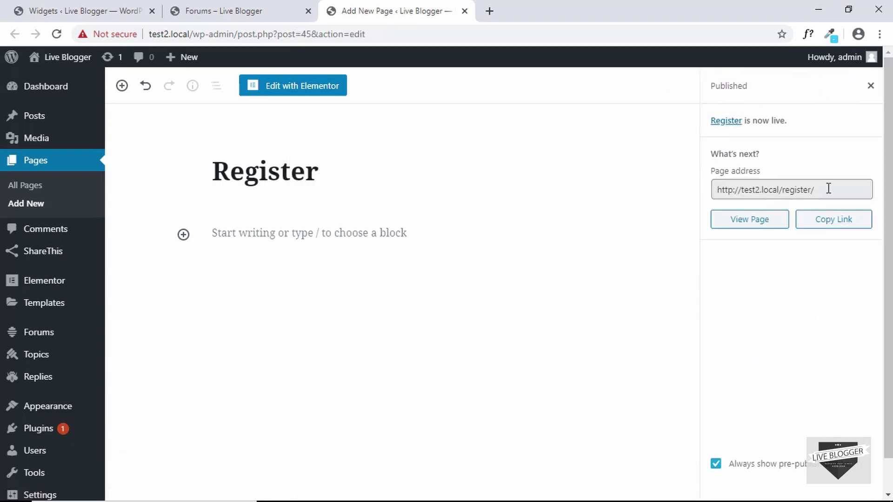
pyautogui.click(828, 189)
pyautogui.hotkey('ctrl', 'c')
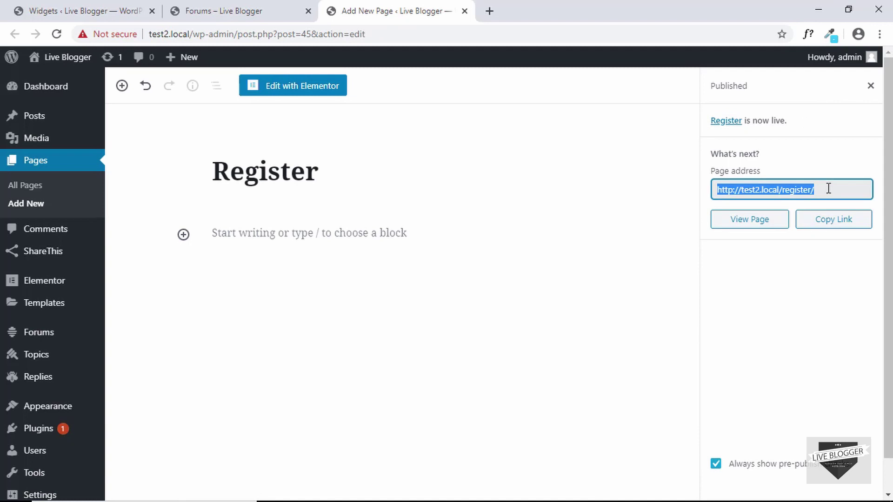
pyautogui.click(120, 9)
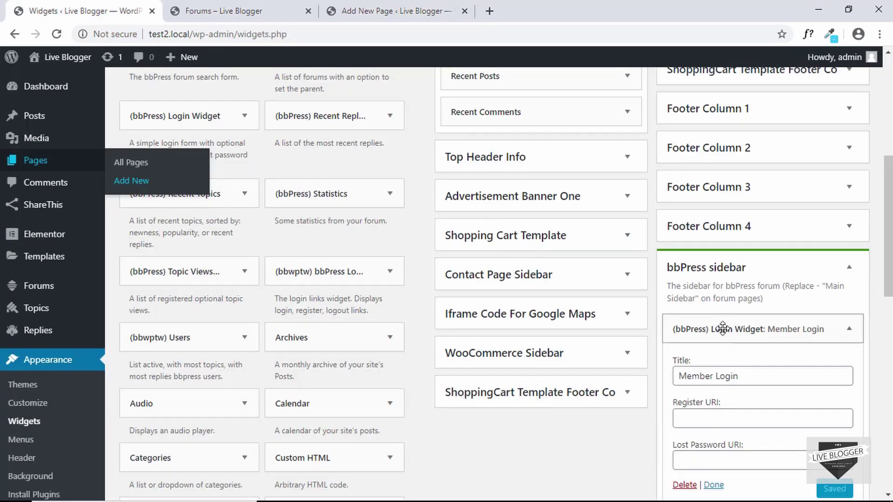
pyautogui.scroll(-1, 828, 392)
pyautogui.click(776, 368)
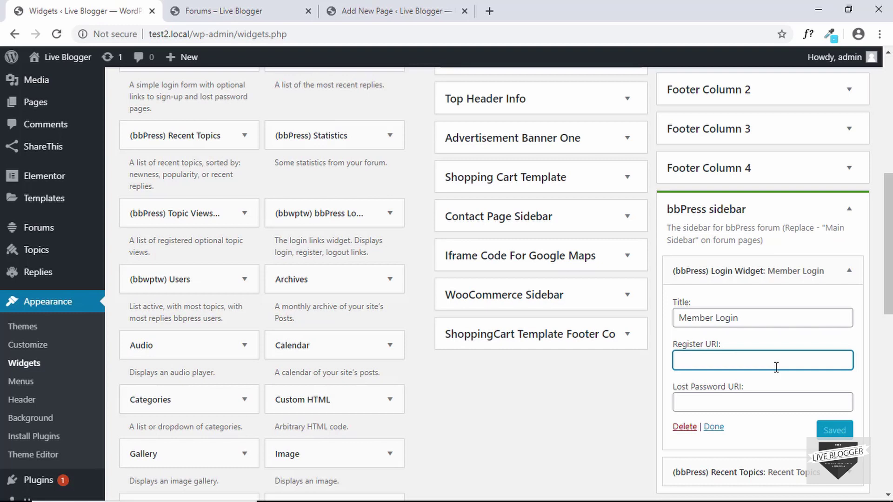
pyautogui.hotkey('ctrl', 'v')
pyautogui.scroll(-1, 776, 367)
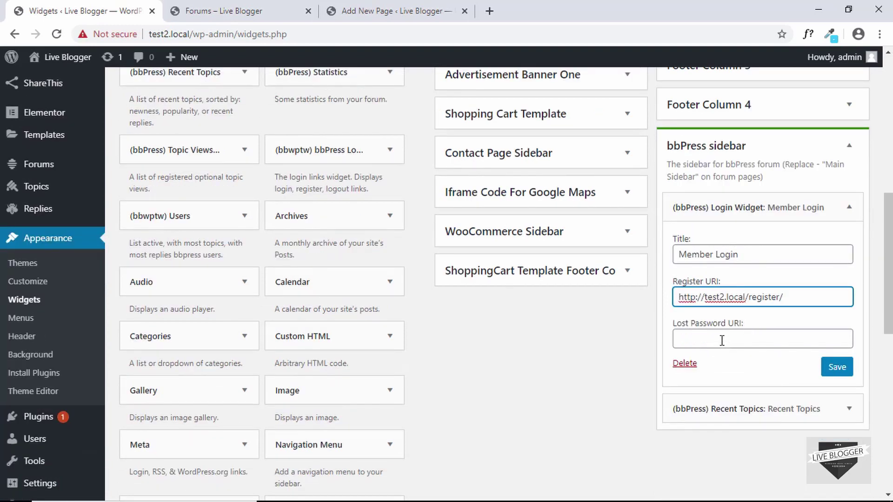
pyautogui.click(464, 10)
pyautogui.scroll(3, 196, 127)
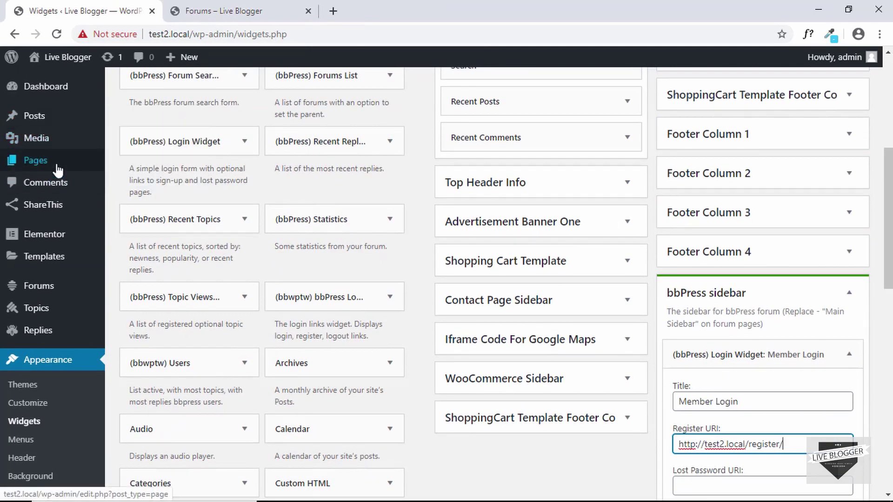
# - Publish a new page titled 'Reset Password' and copy its address
pyautogui.moveTo(61, 168)
pyautogui.click(113, 180)
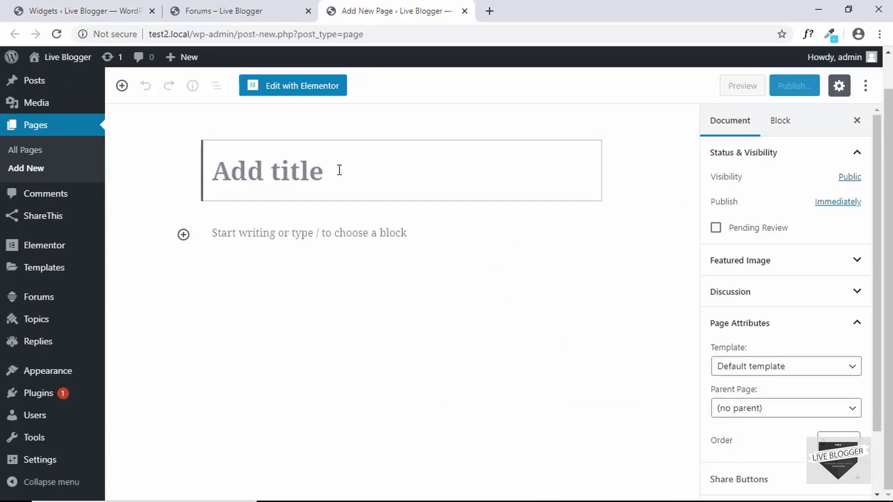
pyautogui.write('Reset Passw')
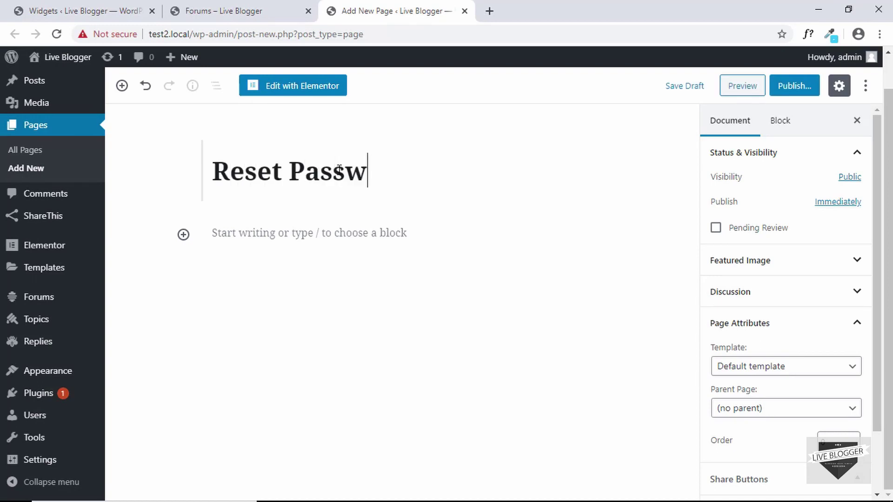
pyautogui.write('ord')
pyautogui.click(793, 86)
pyautogui.click(791, 87)
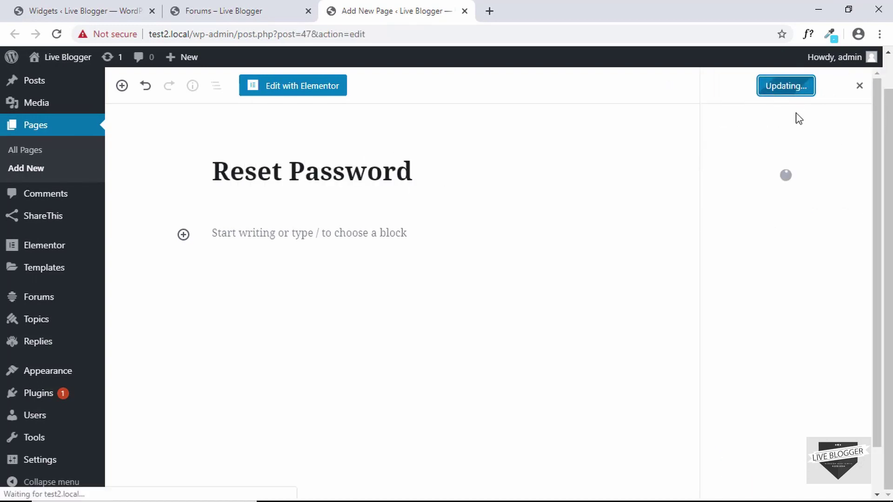
pyautogui.click(843, 189)
pyautogui.hotkey('ctrl', 'c')
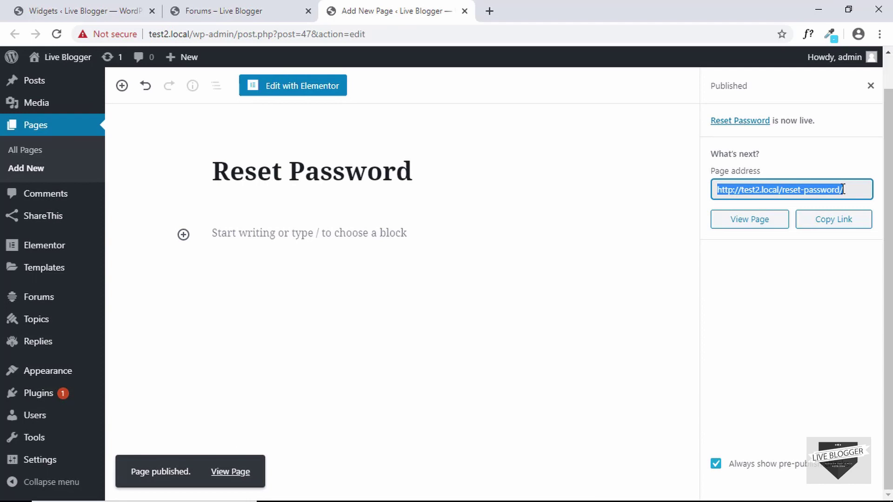
# - Paste the Reset Password address into Lost Password URI and save the Login widget
pyautogui.click(77, 10)
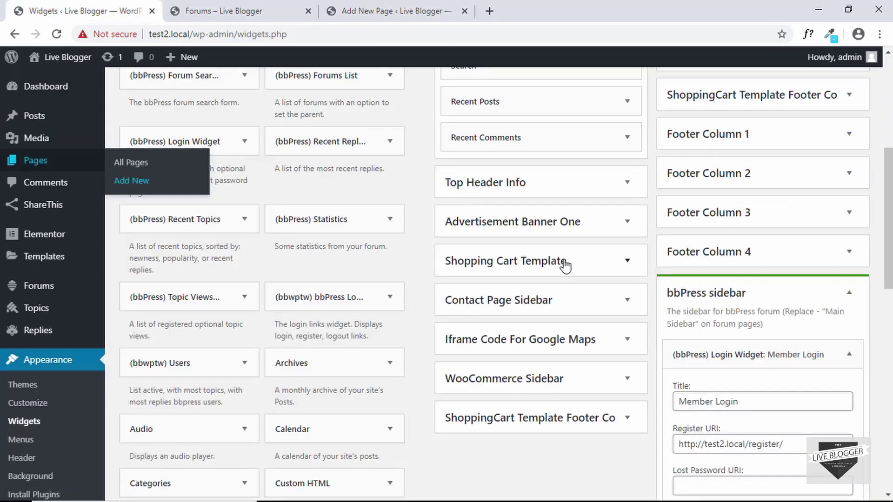
pyautogui.scroll(-3, 588, 382)
pyautogui.click(741, 366)
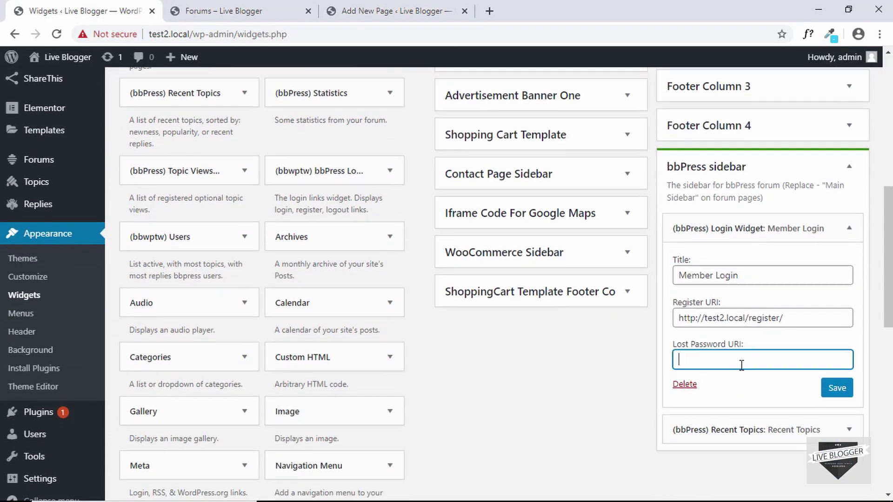
pyautogui.hotkey('ctrl', 'v')
pyautogui.scroll(-1, 834, 367)
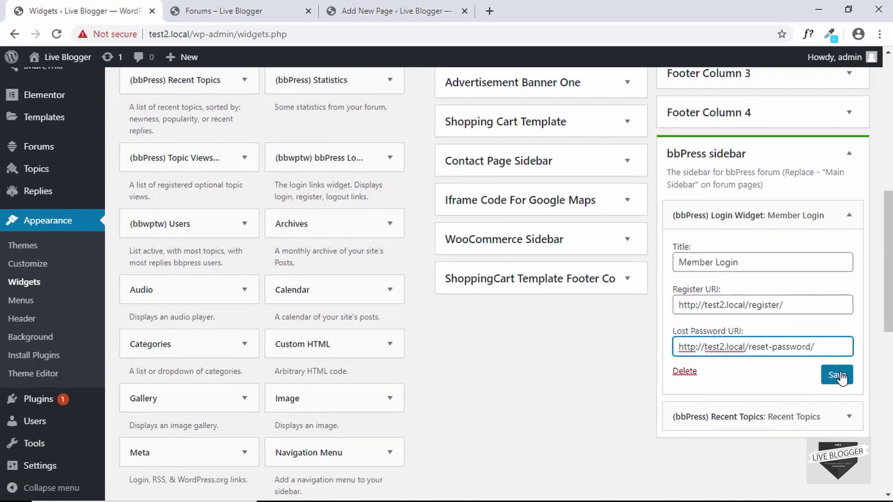
pyautogui.click(837, 374)
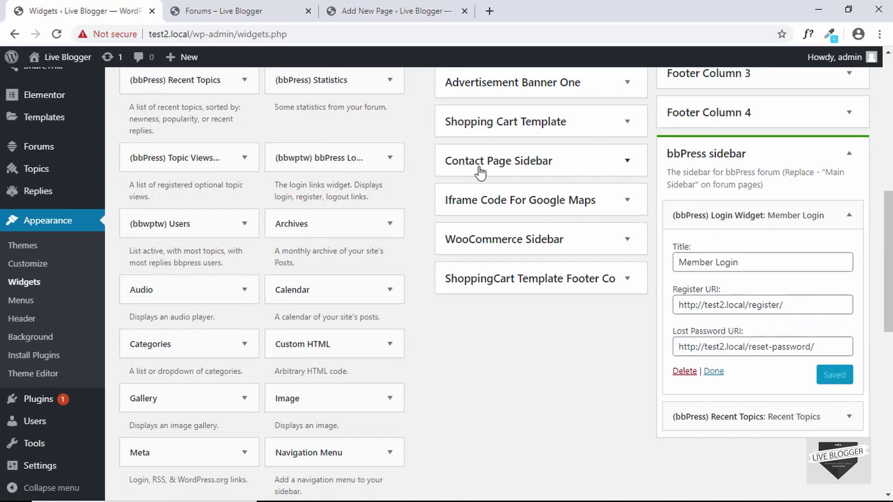
pyautogui.click(220, 14)
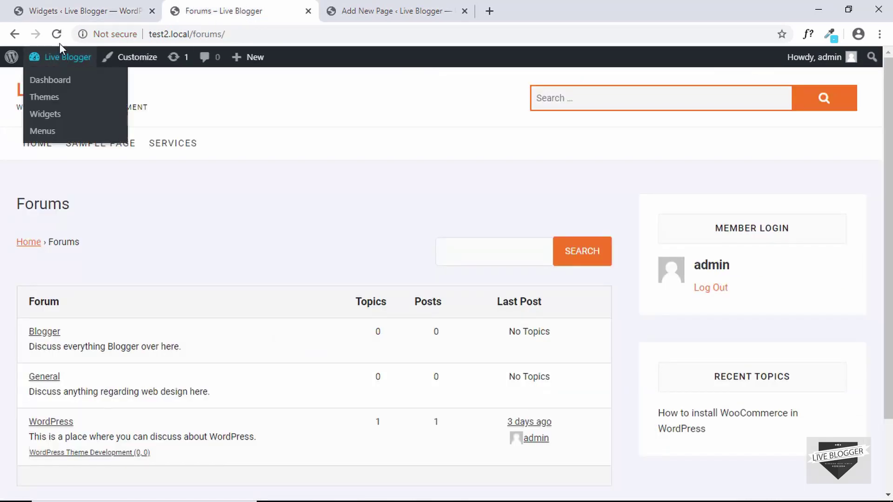
# - In the logged-out forums, confirm the sidebar Register link opens the empty Register page
pyautogui.press('F5')
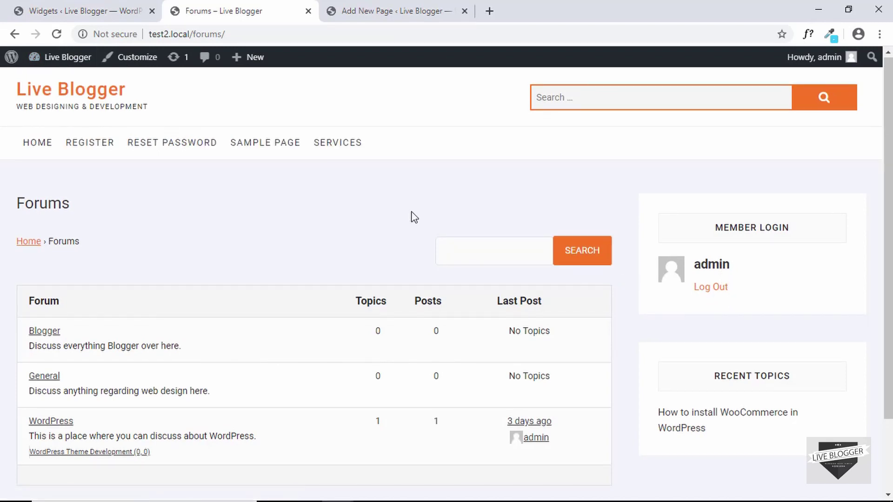
pyautogui.hotkey('alt', 'Tab')
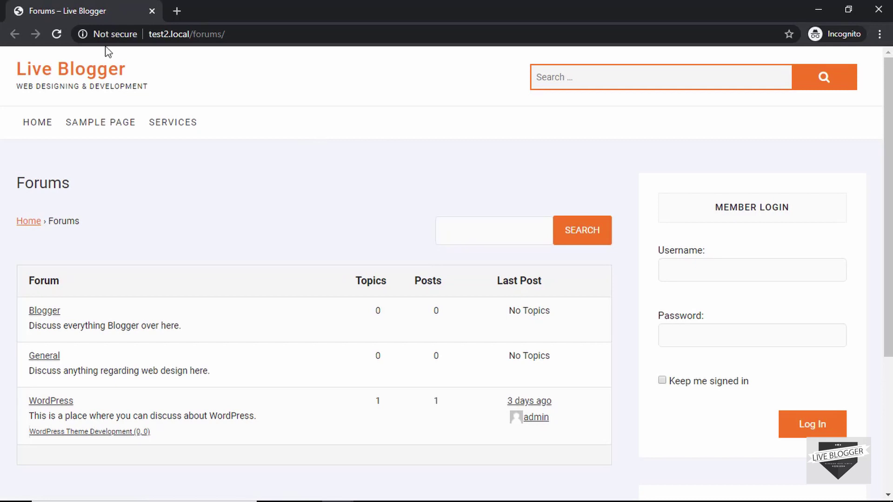
pyautogui.click(57, 36)
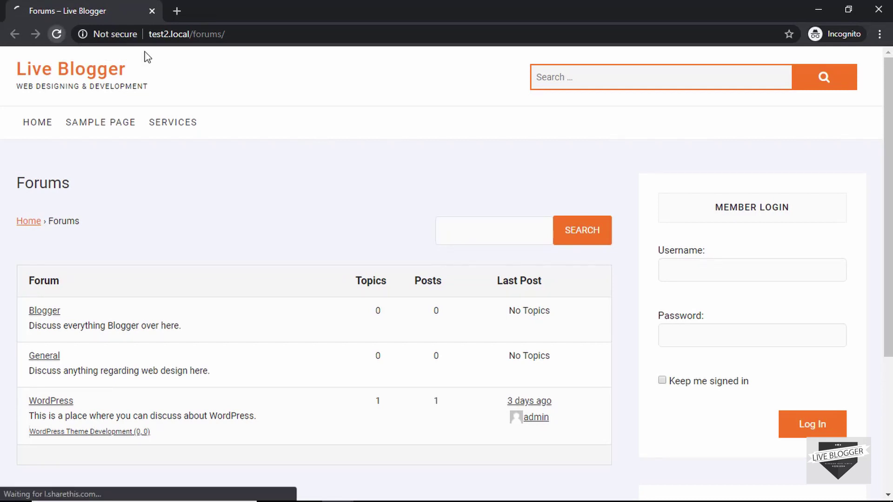
pyautogui.scroll(-2, 650, 299)
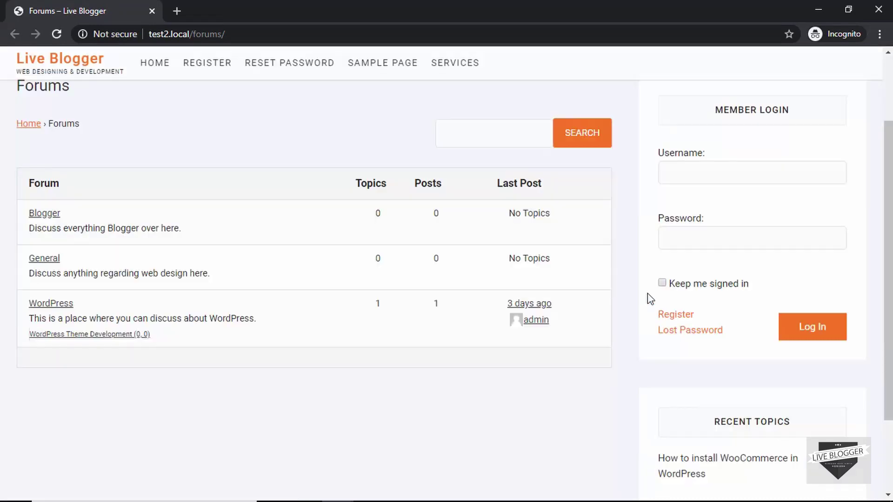
pyautogui.keyDown('ctrl'); pyautogui.click(678, 321); pyautogui.keyUp('ctrl')
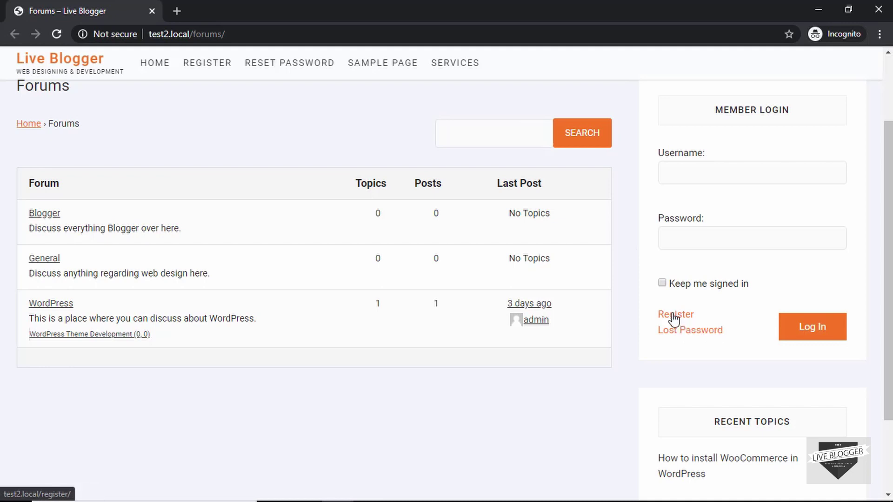
pyautogui.click(247, 9)
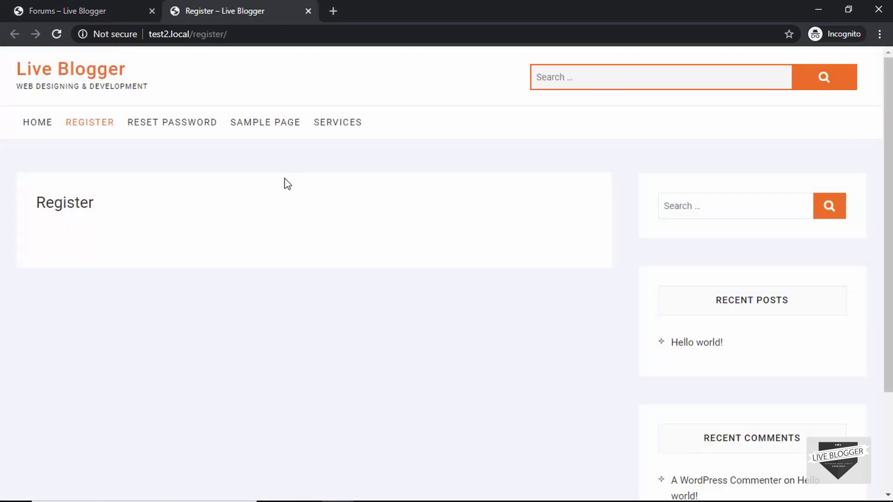
pyautogui.scroll(-3, 287, 184)
pyautogui.scroll(3, 287, 183)
pyautogui.click(308, 10)
# - Confirm the Lost Password link opens the empty Reset Password page, then return to admin
pyautogui.scroll(-1, 590, 213)
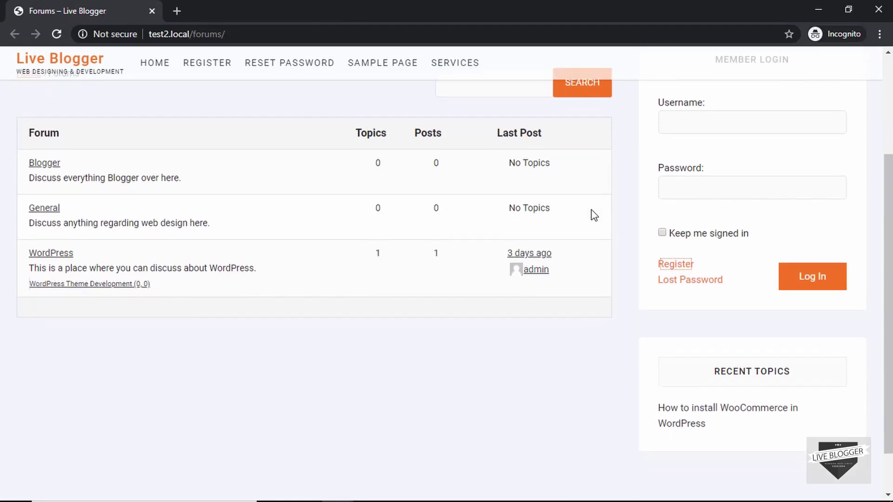
pyautogui.middleClick(695, 281)
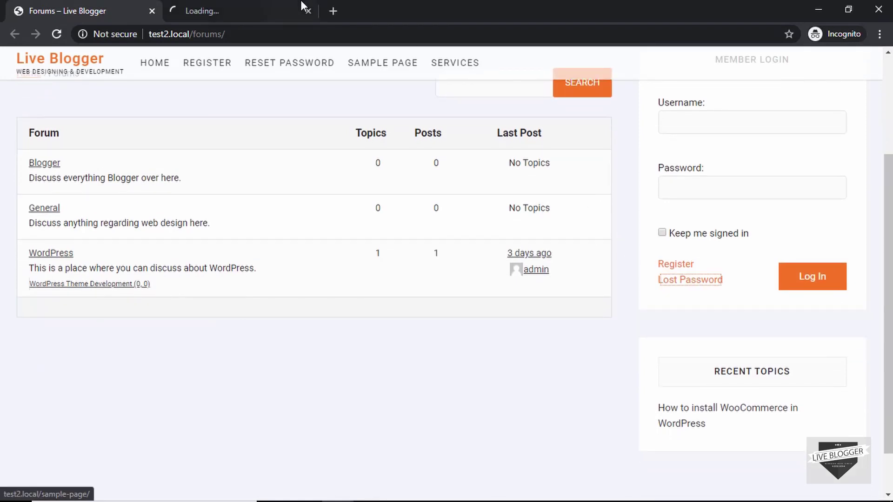
pyautogui.click(197, 7)
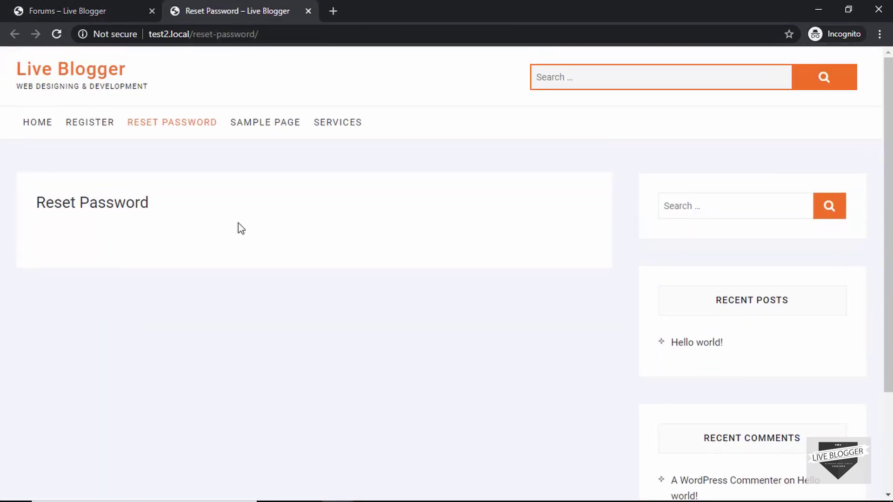
pyautogui.scroll(-1, 242, 228)
pyautogui.scroll(1, 237, 227)
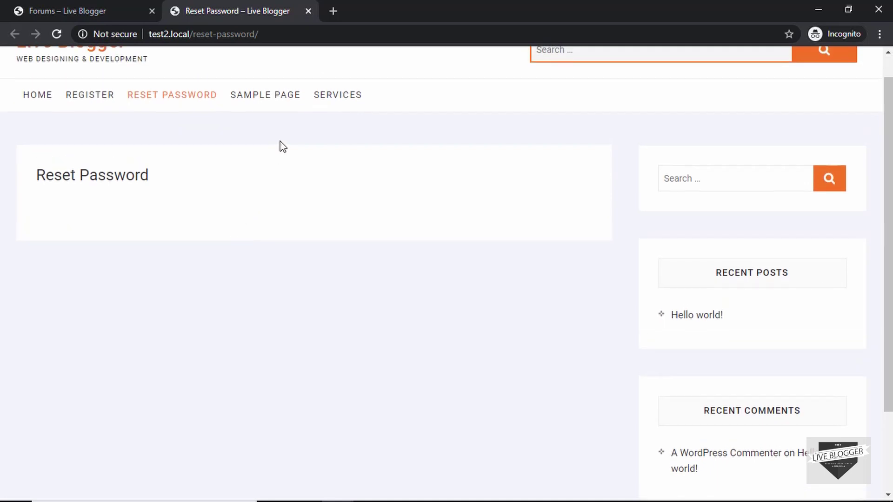
pyautogui.scroll(1, 281, 145)
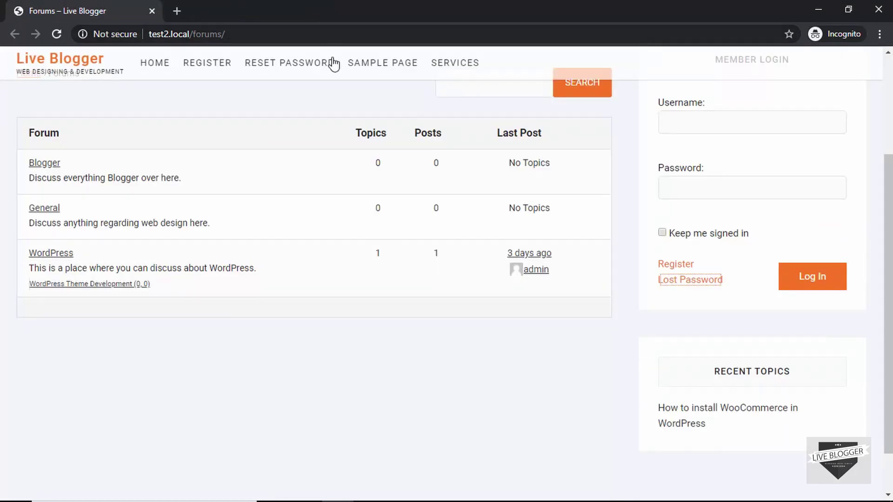
pyautogui.scroll(2, 619, 235)
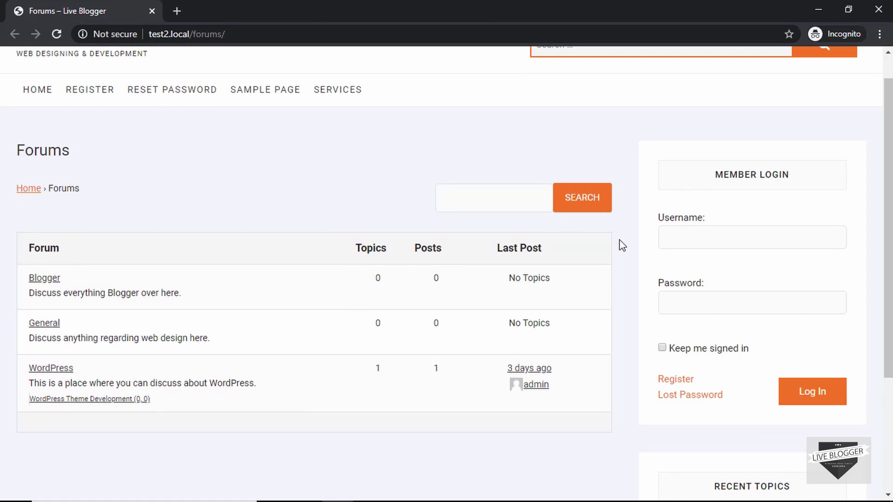
pyautogui.hotkey('alt', 'Tab')
# - Bring up the 'bbpress shortcodes' Google search results tab
pyautogui.hotkey('ctrl', 'shift', 'Tab')
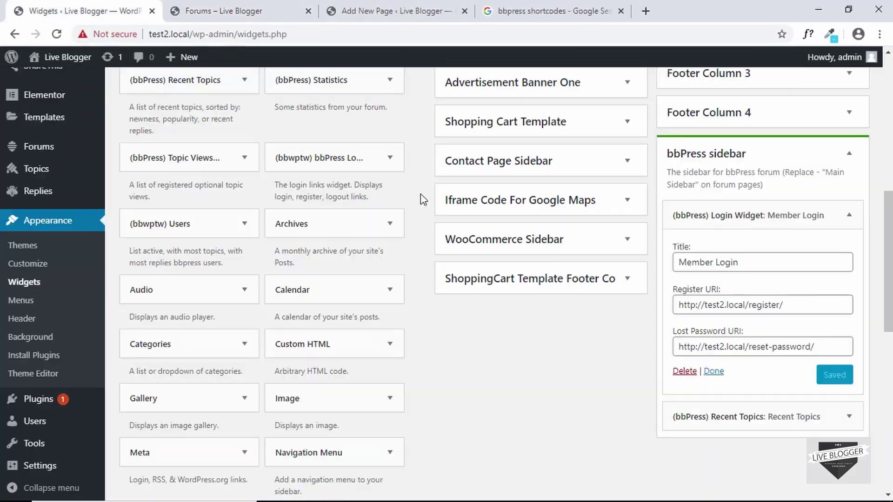
pyautogui.scroll(2, 423, 200)
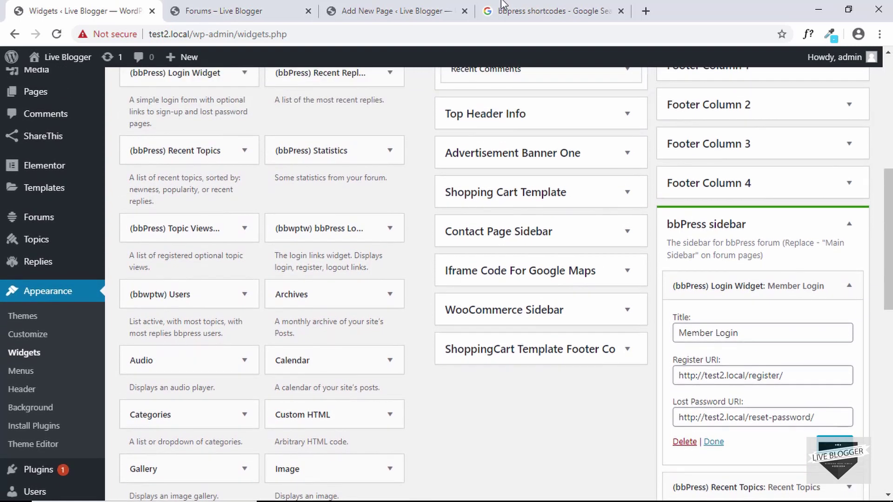
pyautogui.click(503, 6)
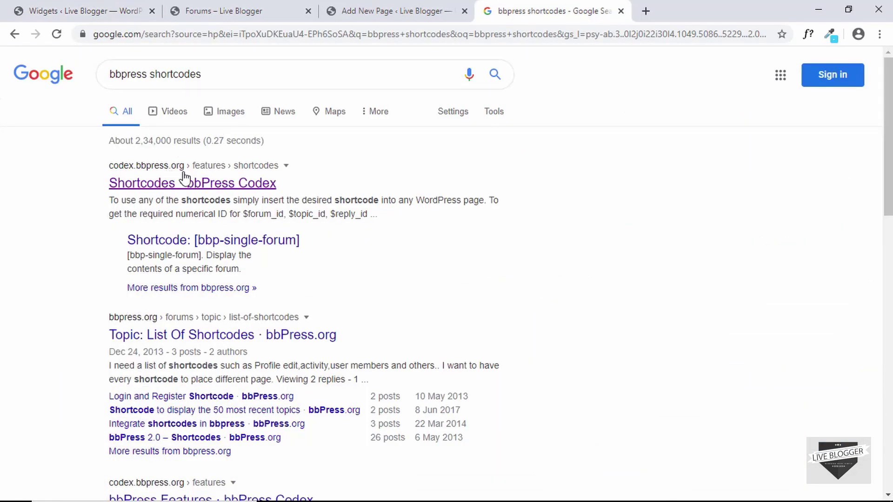
# - Open the 'Shortcodes · bbPress Codex' result and scroll through the shortcode list
pyautogui.click(225, 190)
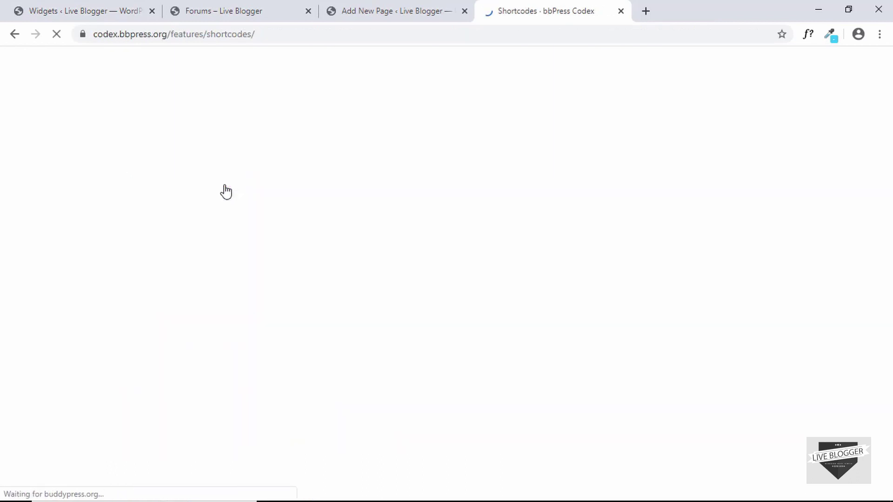
pyautogui.scroll(-1, 520, 231)
pyautogui.scroll(-3, 520, 231)
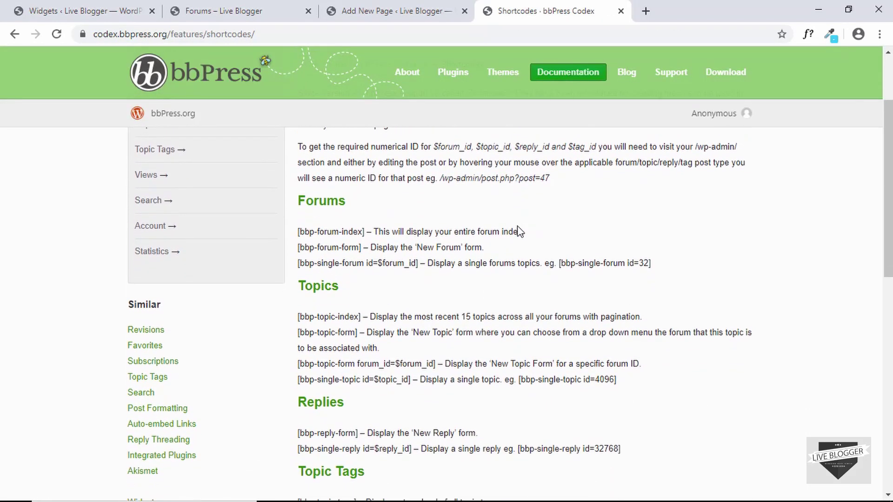
pyautogui.scroll(-1, 519, 231)
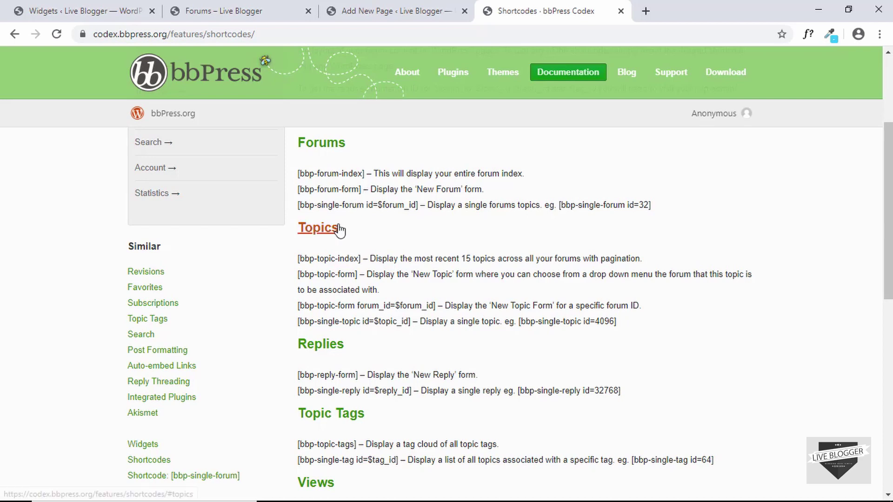
pyautogui.scroll(-2, 335, 218)
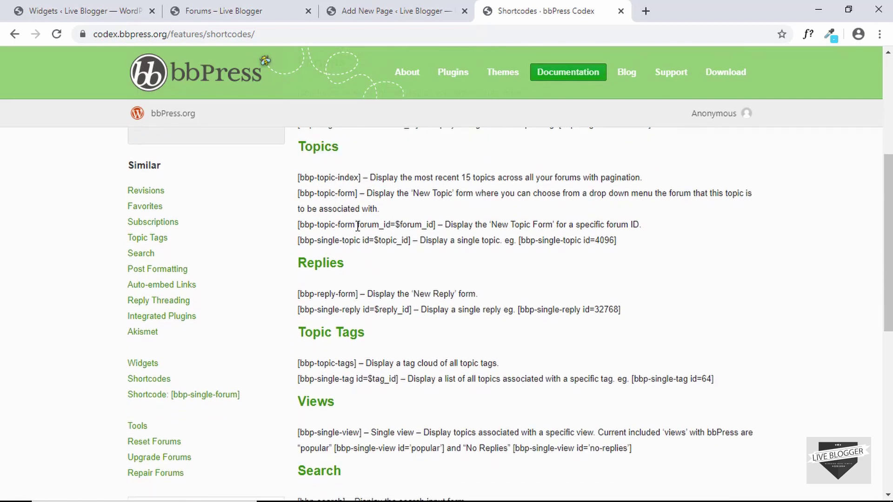
pyautogui.scroll(-4, 351, 235)
# - Select the [bbp-register] shortcode in the Account section
pyautogui.scroll(2, 351, 239)
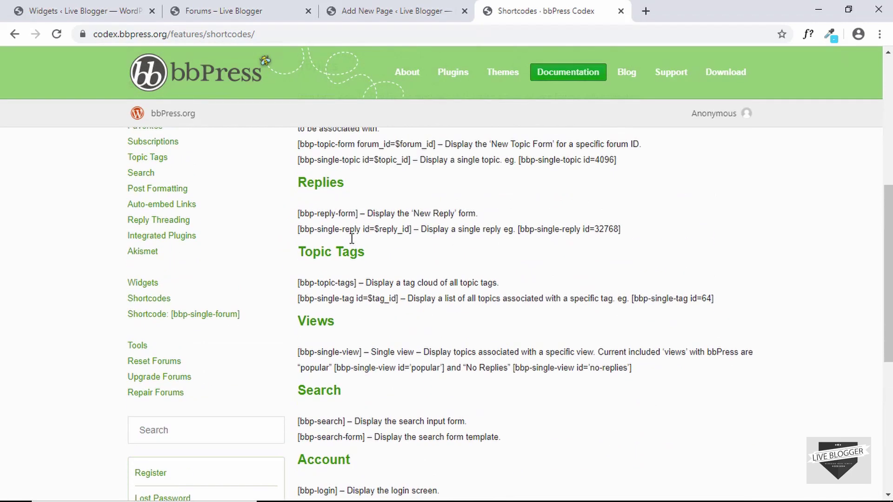
pyautogui.scroll(3, 352, 239)
pyautogui.scroll(-3, 396, 299)
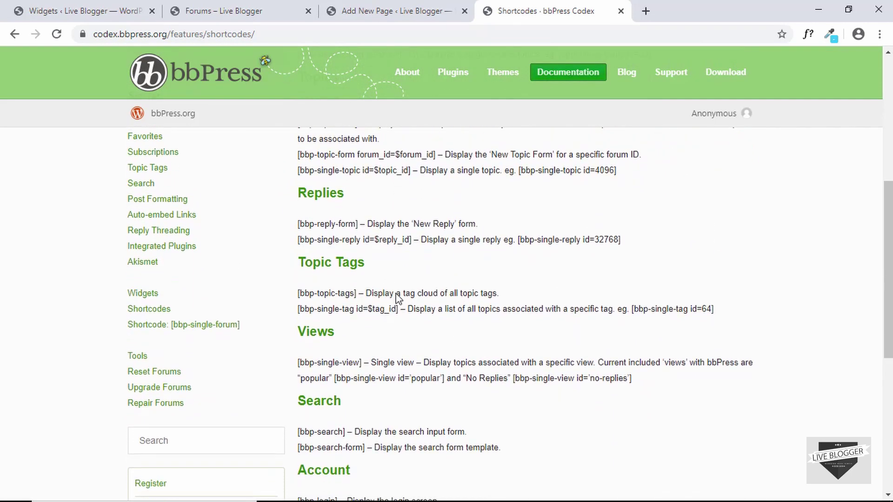
pyautogui.scroll(-2, 398, 298)
pyautogui.scroll(1, 423, 247)
pyautogui.scroll(-3, 425, 244)
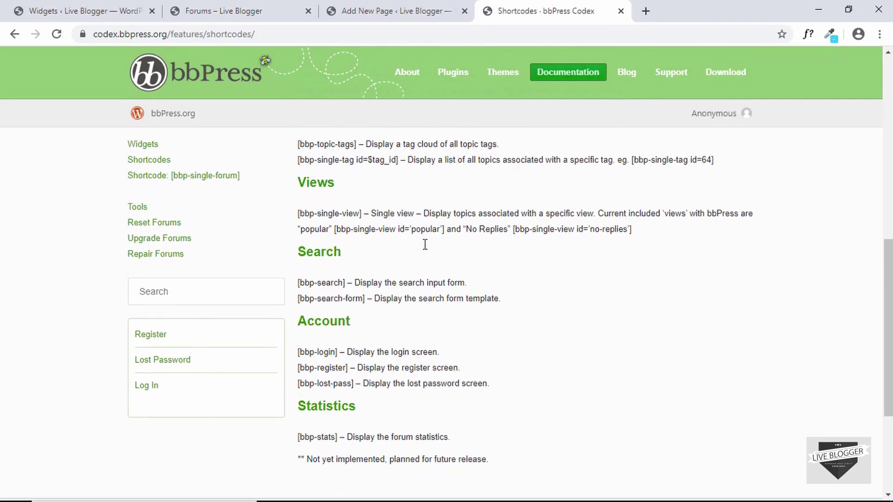
pyautogui.scroll(-1, 425, 244)
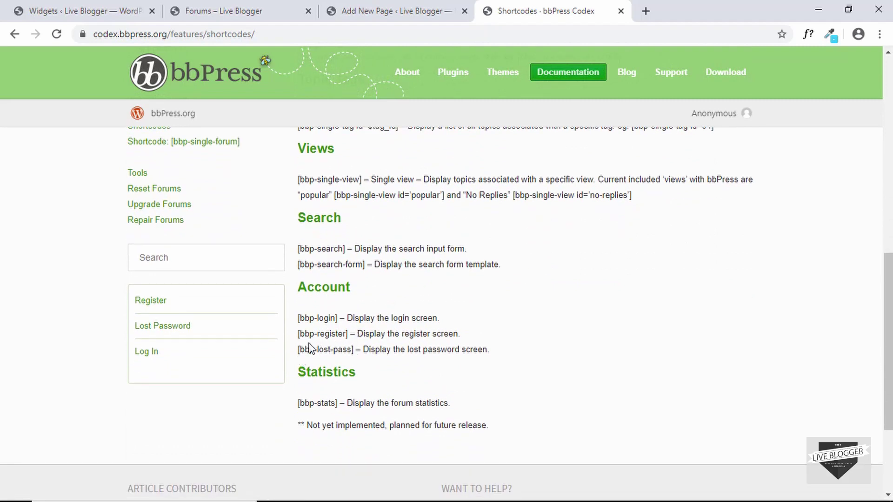
pyautogui.moveTo(298, 334); pyautogui.dragTo(351, 334)
pyautogui.hotkey('ctrl', 'c')
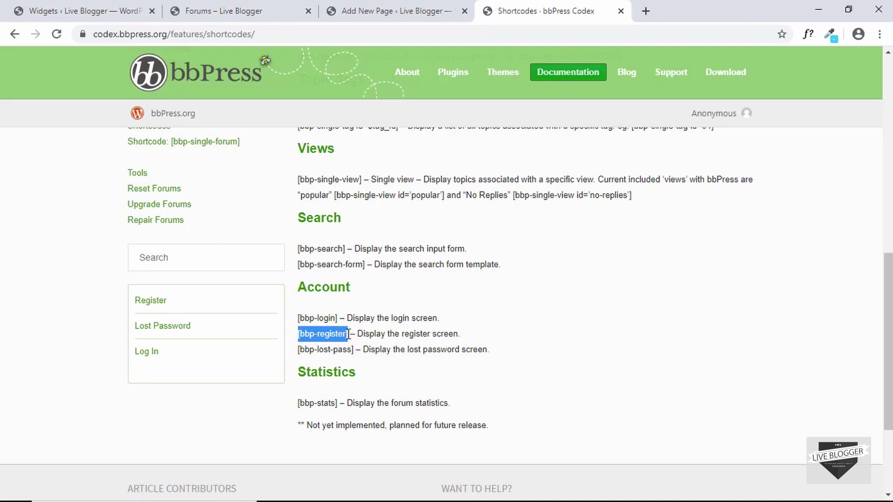
pyautogui.click(106, 13)
# - Paste the [bbp-register] shortcode into the Register page and update it
pyautogui.scroll(3, 45, 210)
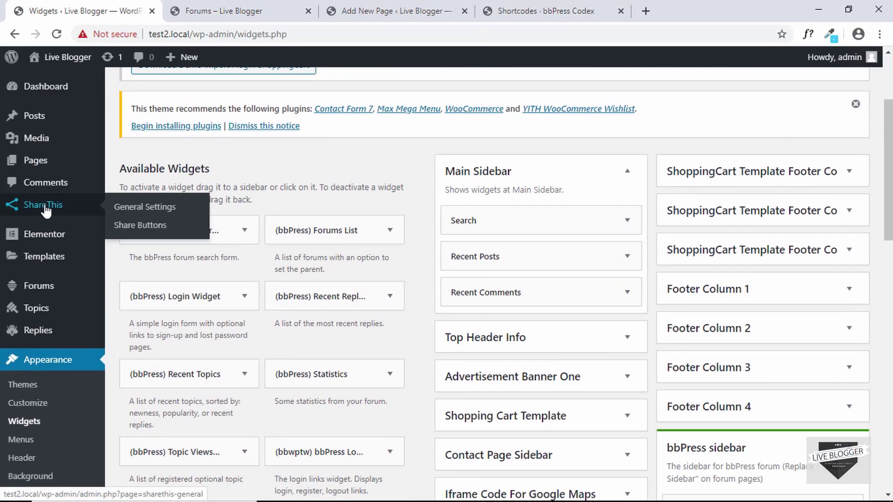
pyautogui.moveTo(21, 166)
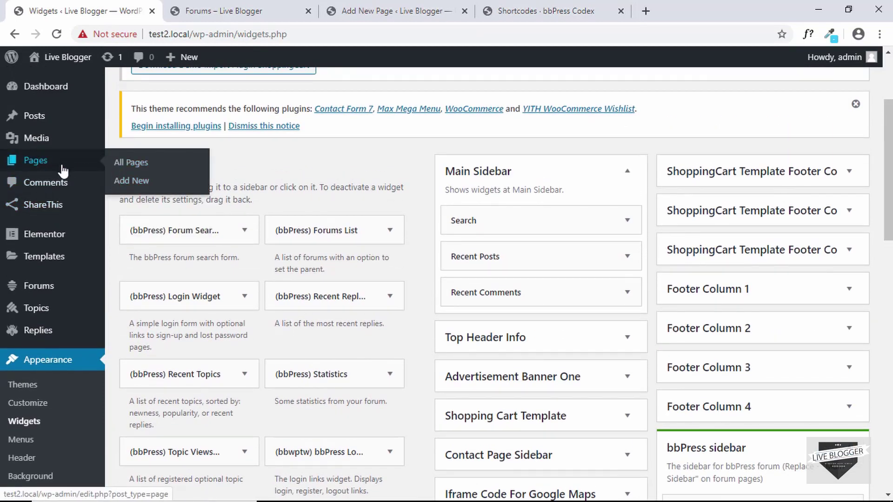
pyautogui.click(62, 168)
pyautogui.click(157, 270)
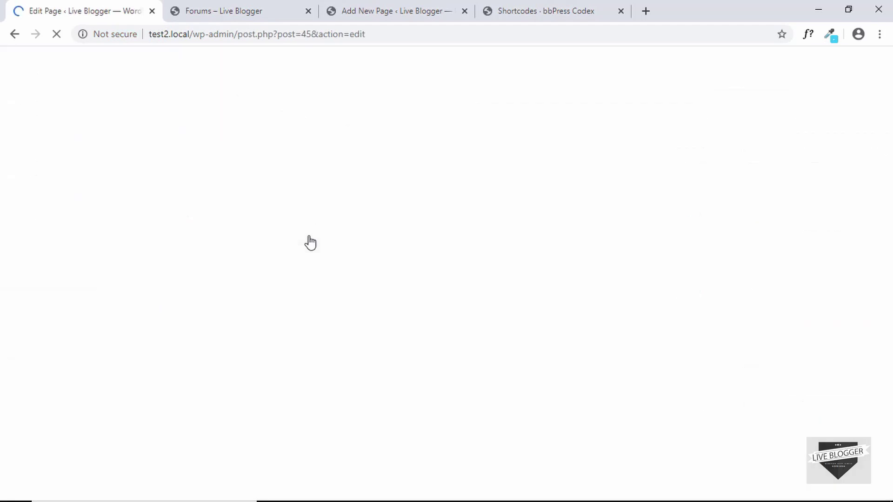
pyautogui.click(310, 241)
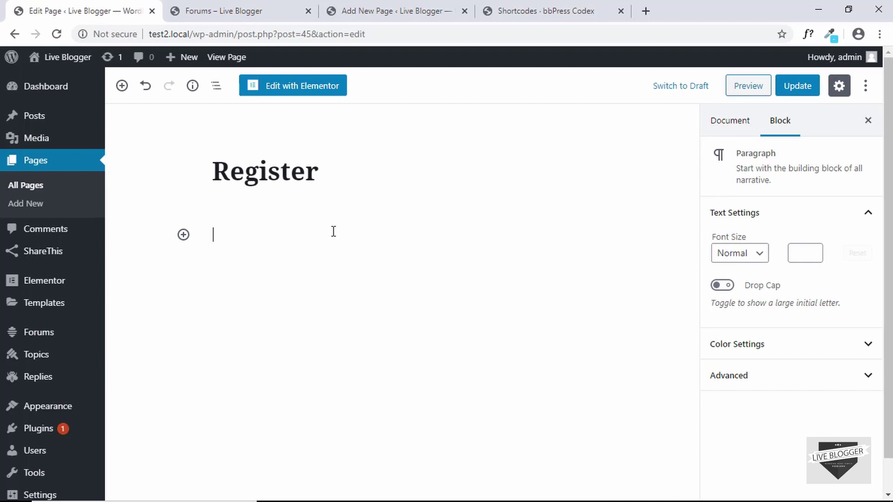
pyautogui.hotkey('ctrl', 'v')
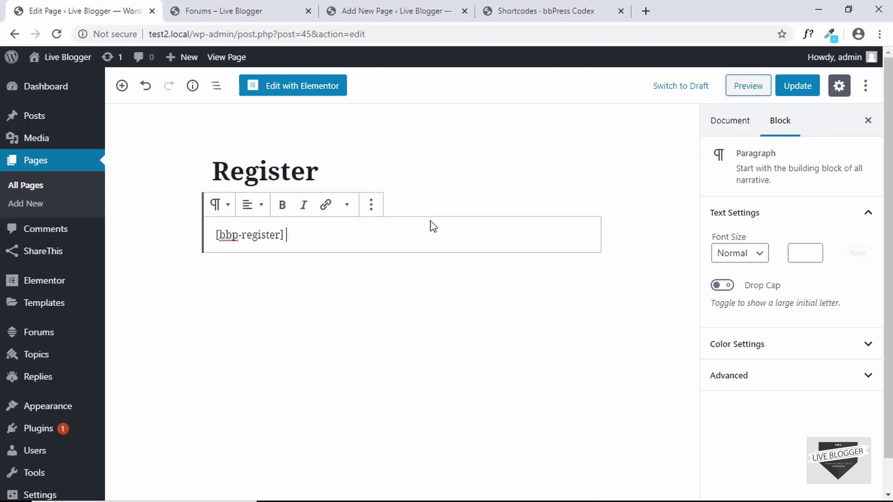
pyautogui.click(795, 90)
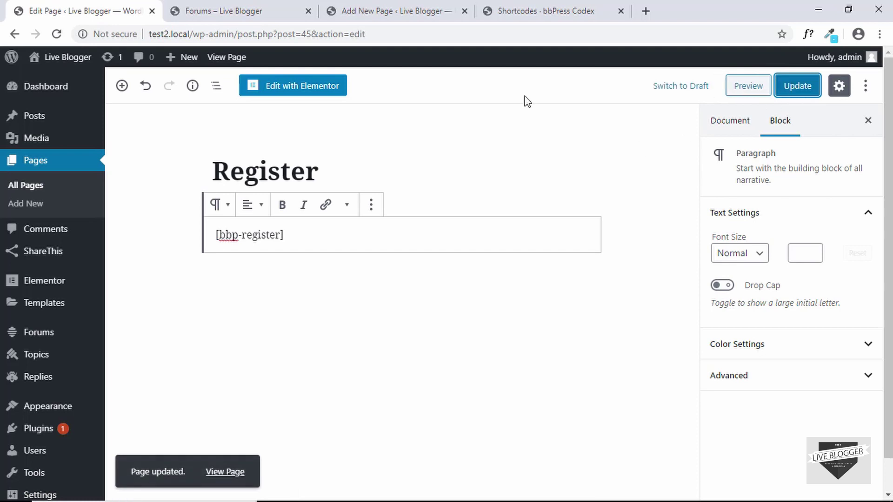
# - Confirm the live Register page shows the registration form in the incognito window
pyautogui.hotkey('alt', 'Tab')
pyautogui.scroll(1, 473, 185)
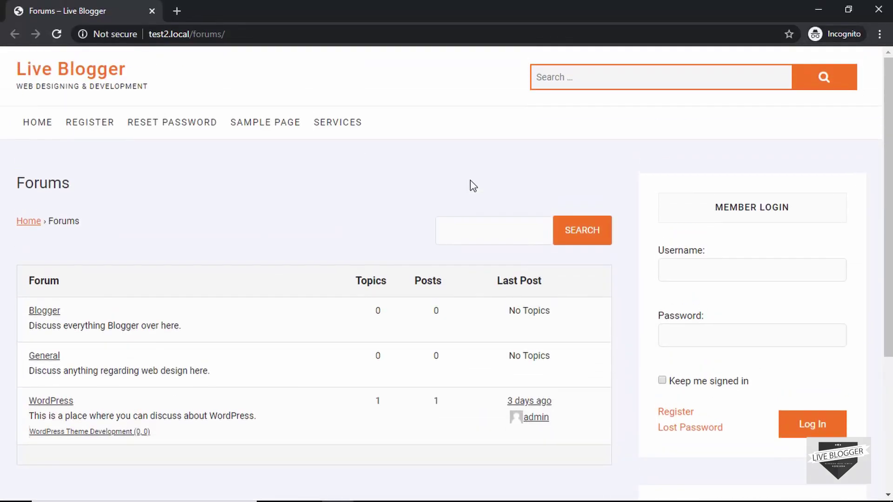
pyautogui.scroll(-2, 473, 185)
pyautogui.scroll(2, 472, 185)
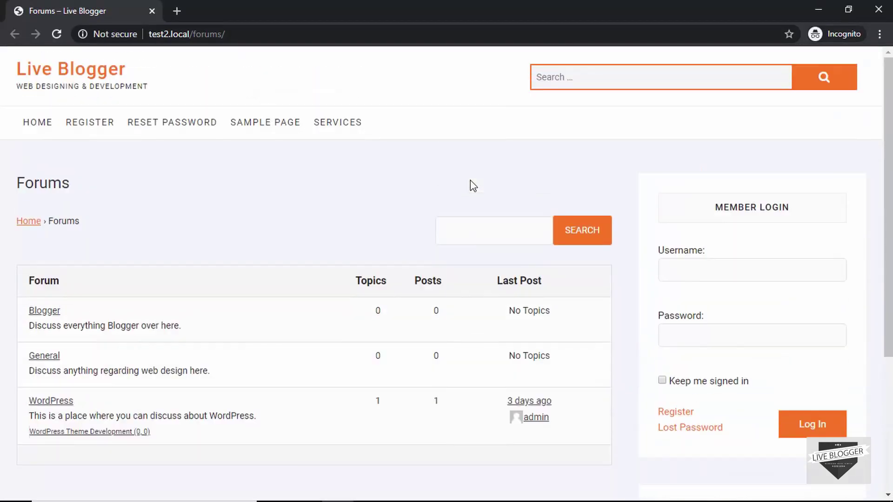
pyautogui.click(668, 418)
pyautogui.scroll(-2, 361, 283)
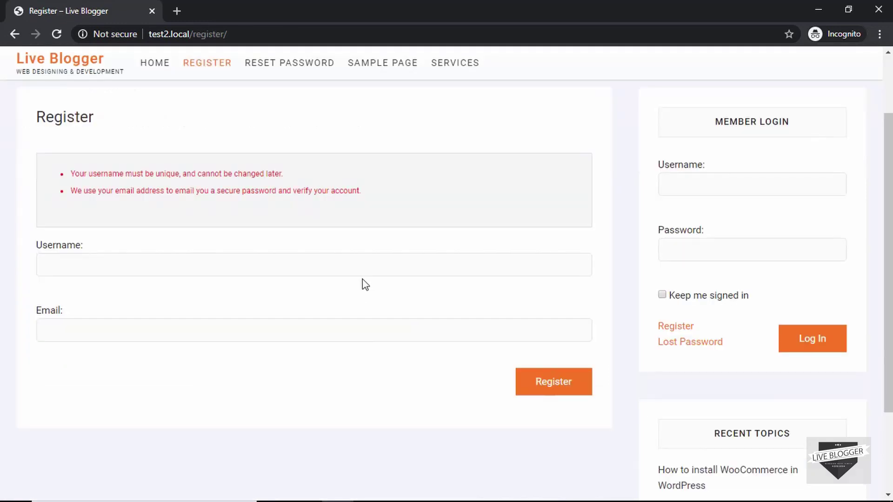
pyautogui.click(19, 34)
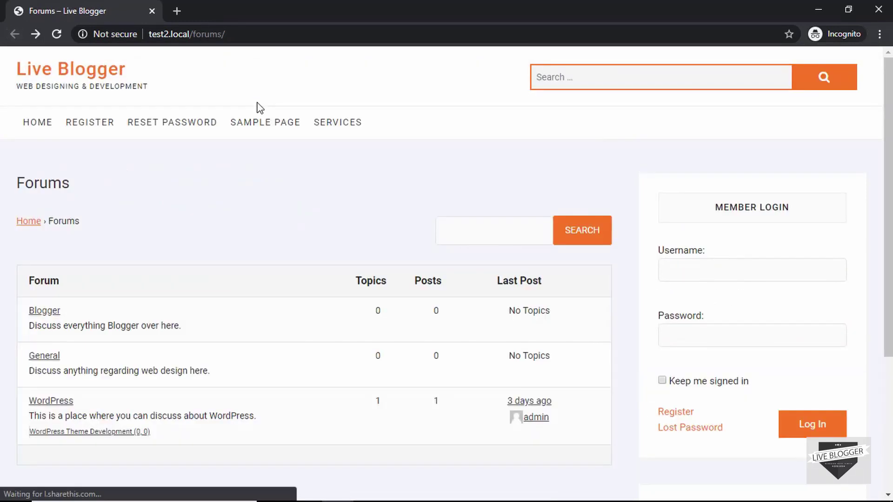
pyautogui.hotkey('alt', 'Tab')
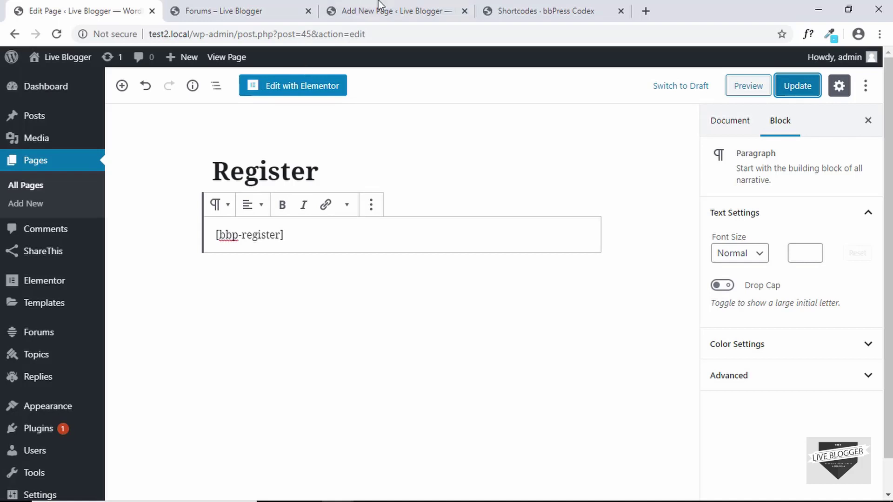
# - Copy the [bbp-lost-pass] shortcode from the bbPress shortcode documentation
pyautogui.click(379, 7)
pyautogui.click(567, 6)
pyautogui.moveTo(298, 349); pyautogui.dragTo(356, 353)
pyautogui.hotkey('ctrl', 'c')
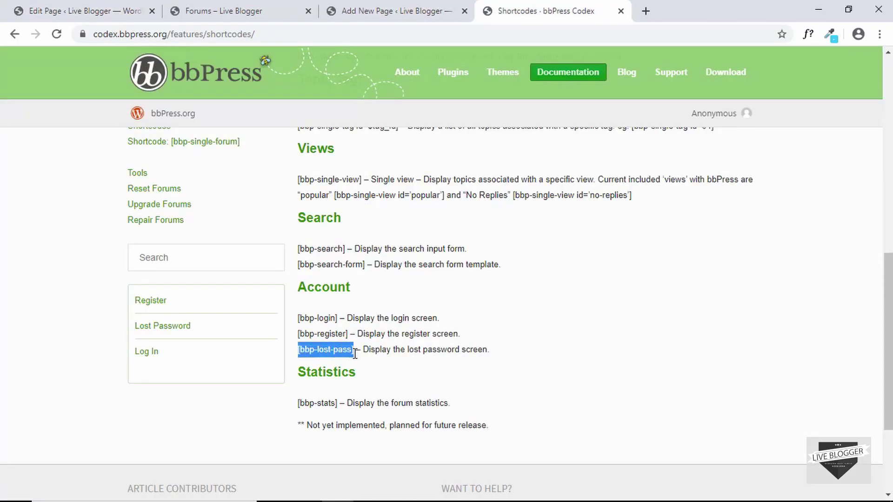
pyautogui.click(74, 6)
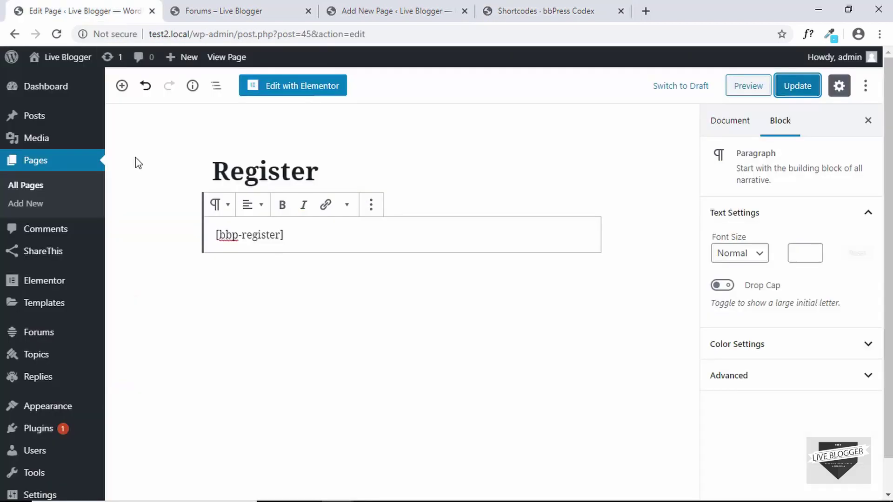
# - Paste [bbp-lost-pass] into the Reset Password page's body and update the page
pyautogui.hotkey('alt', 'Left')
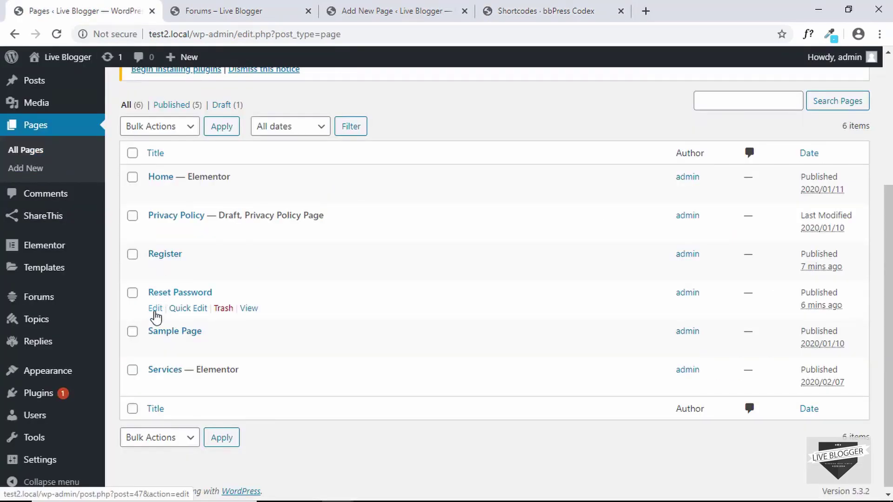
pyautogui.click(157, 312)
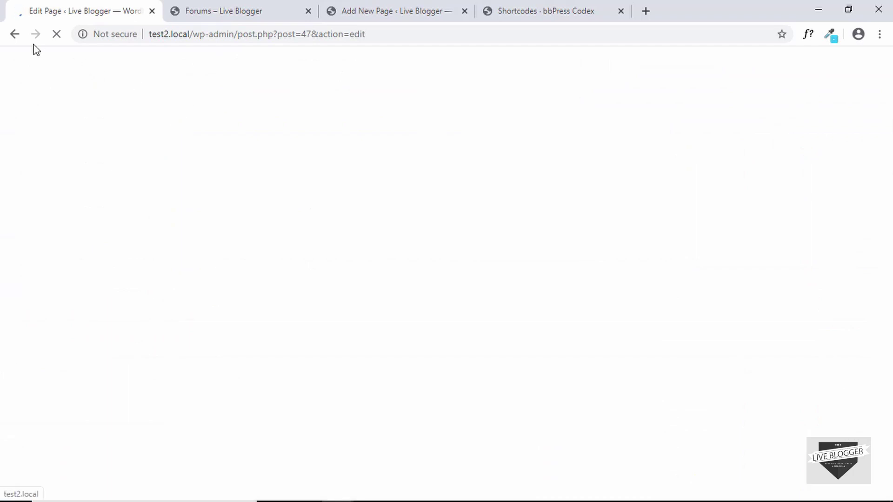
pyautogui.click(329, 236)
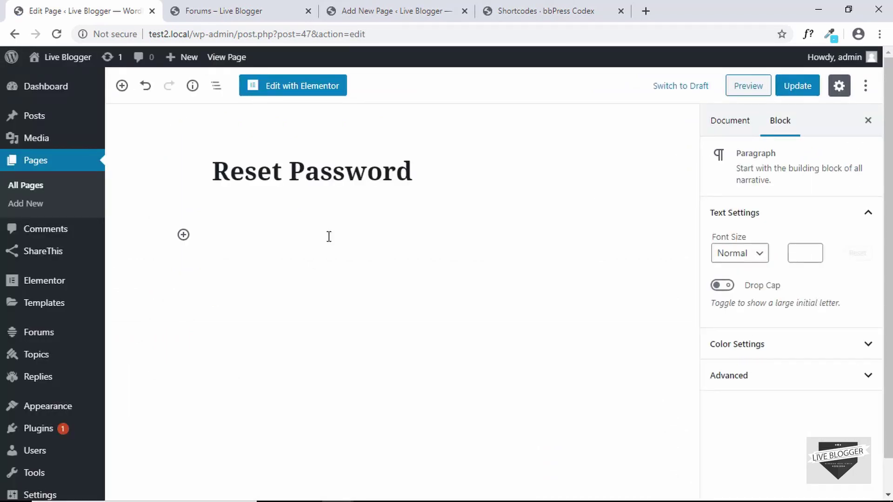
pyautogui.hotkey('ctrl', 'v')
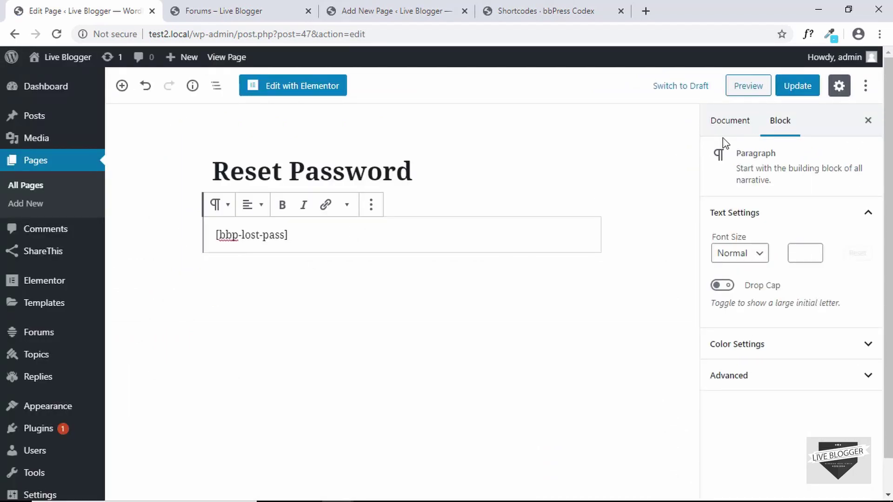
pyautogui.click(799, 89)
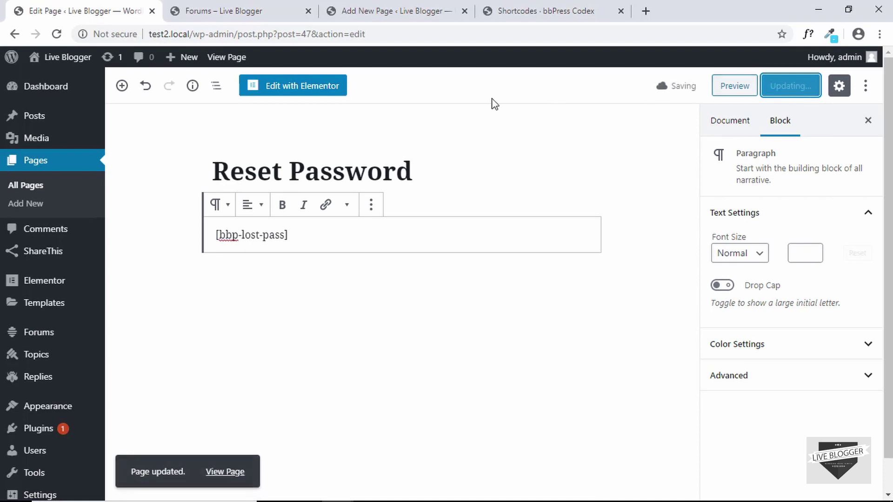
# - Check the live lost-password page shows the reset form, then return to Forums
pyautogui.hotkey('alt', 'Tab')
pyautogui.click(707, 433)
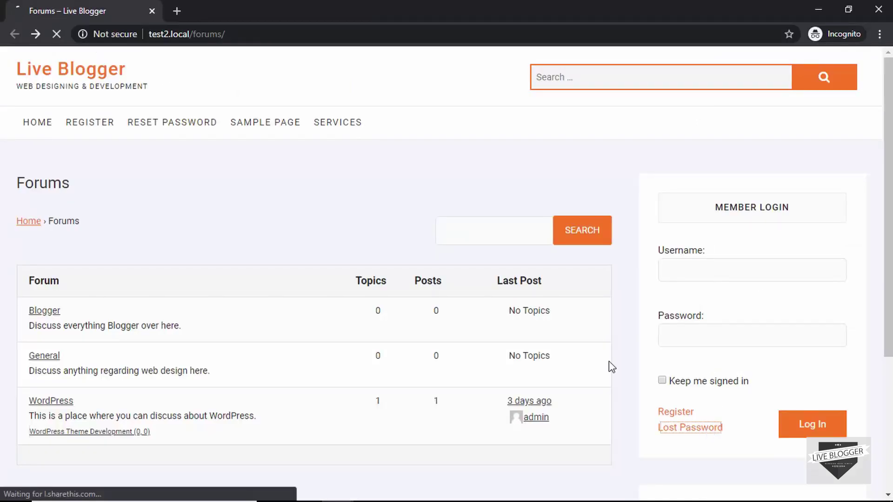
pyautogui.scroll(-1, 241, 269)
pyautogui.scroll(-1, 240, 269)
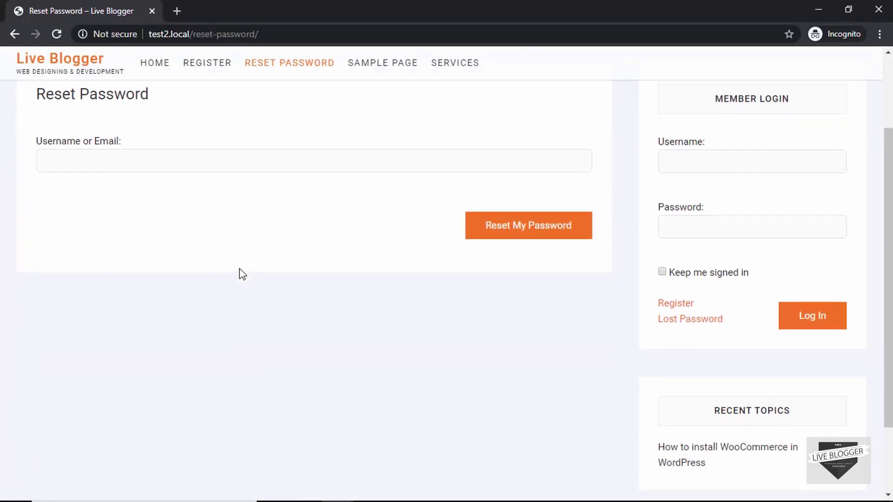
pyautogui.scroll(2, 241, 273)
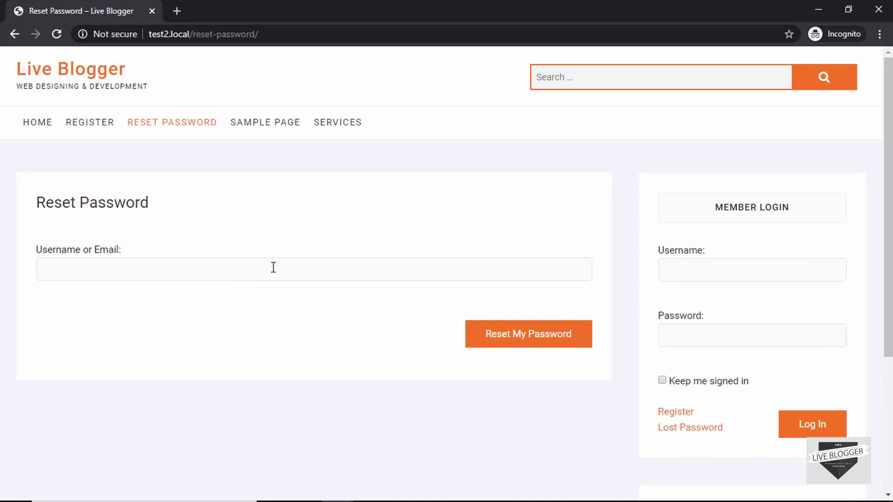
pyautogui.hotkey('alt', 'Left')
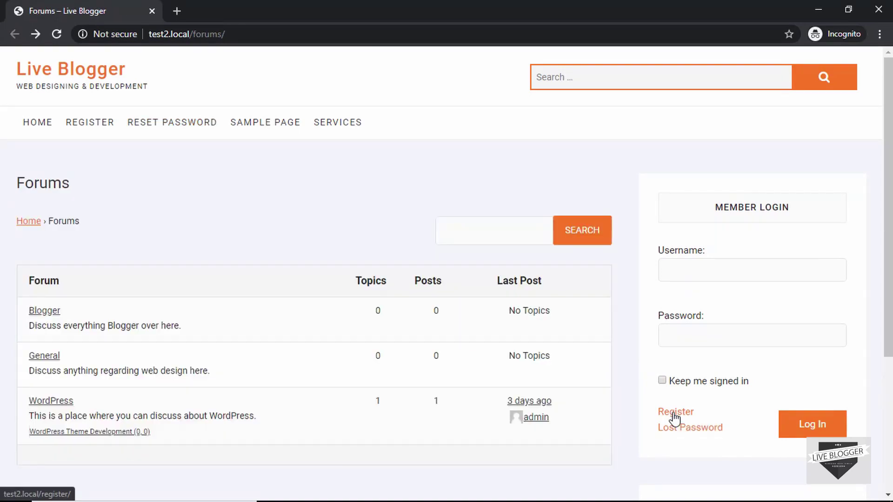
# - Submit a test username and email on the live Register page; registration is refused
pyautogui.click(674, 413)
pyautogui.scroll(-2, 270, 287)
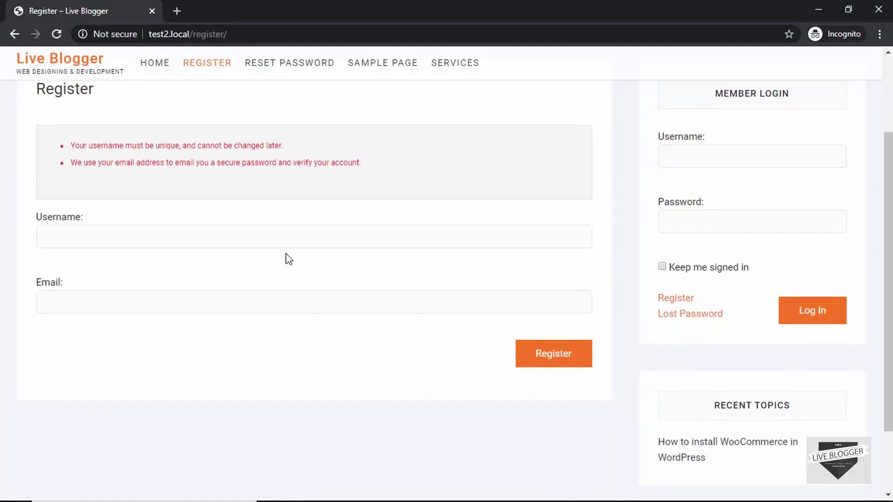
pyautogui.click(343, 238)
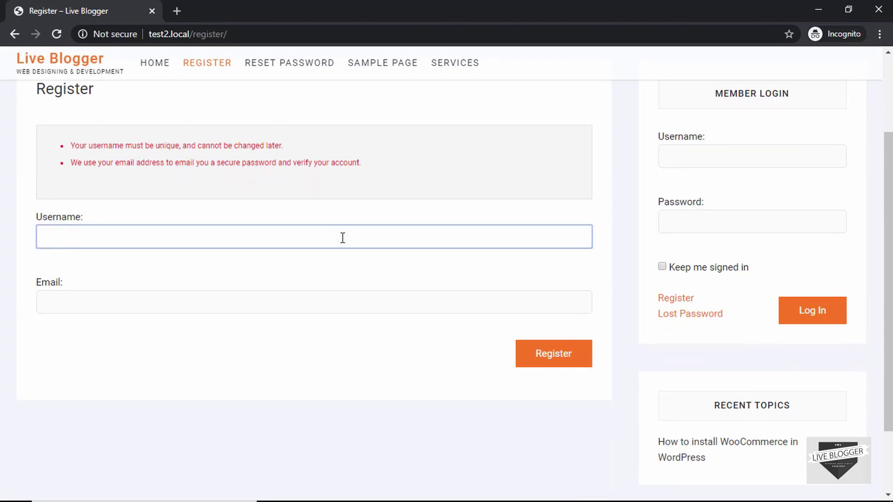
pyautogui.write('john123')
pyautogui.press('Tab')
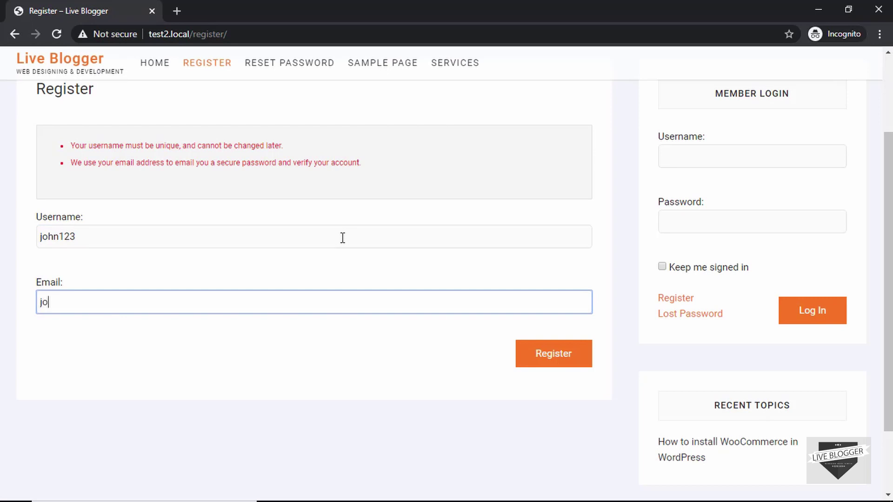
pyautogui.write('john@email.com')
pyautogui.click(569, 364)
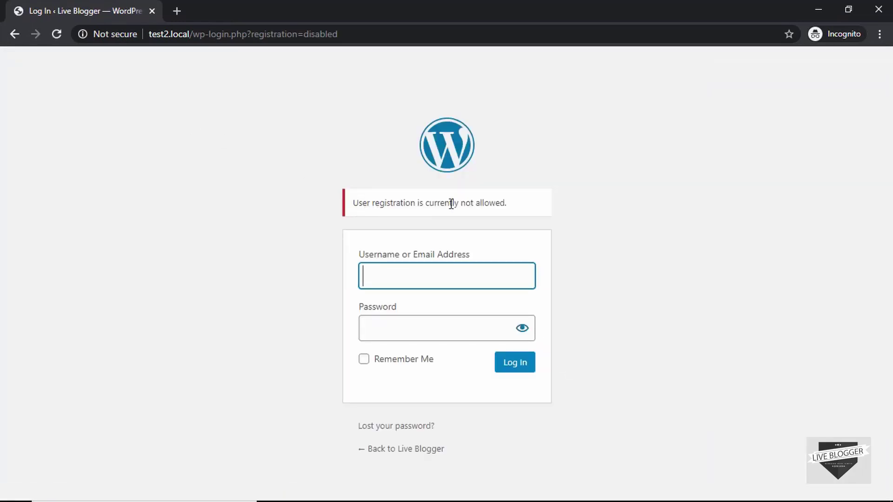
pyautogui.click(16, 35)
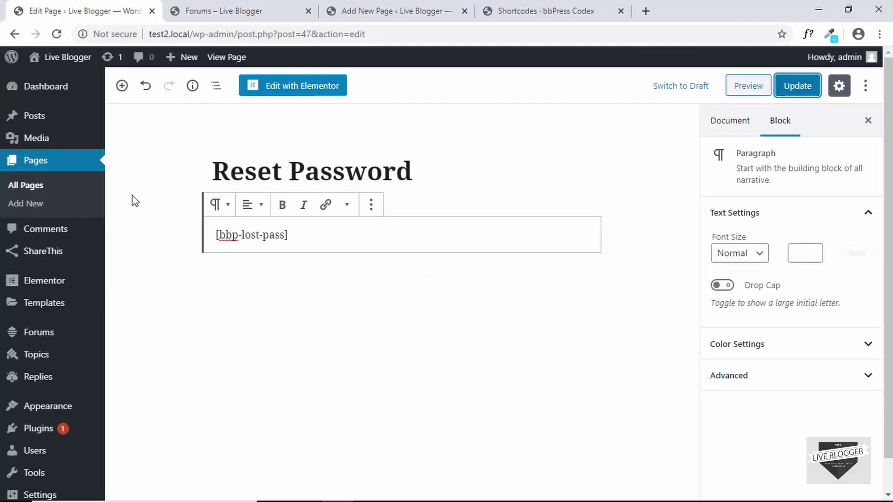
# - Tick 'Anyone can register' under Membership in General Settings and save the changes
pyautogui.scroll(-1, 18, 465)
pyautogui.moveTo(35, 460)
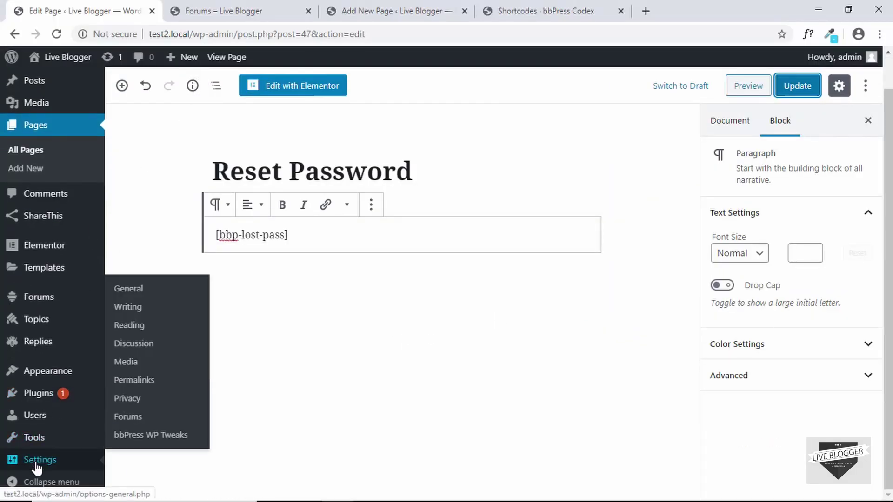
pyautogui.click(132, 294)
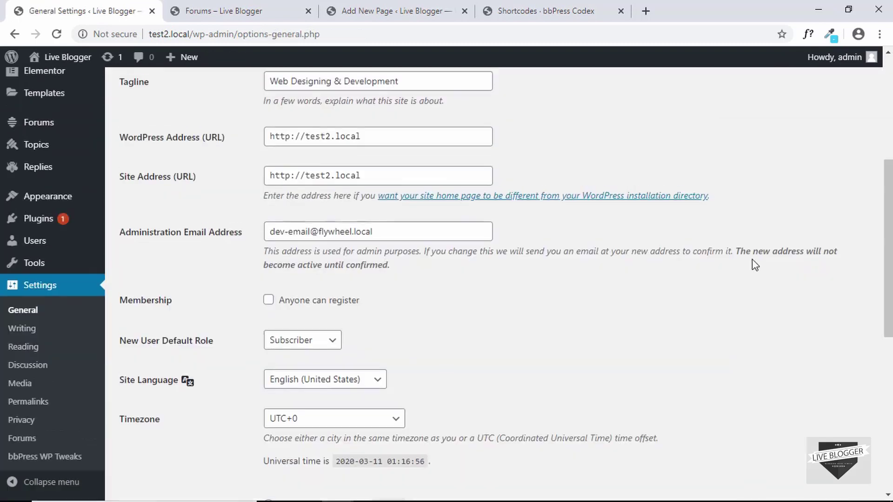
pyautogui.scroll(-1, 752, 259)
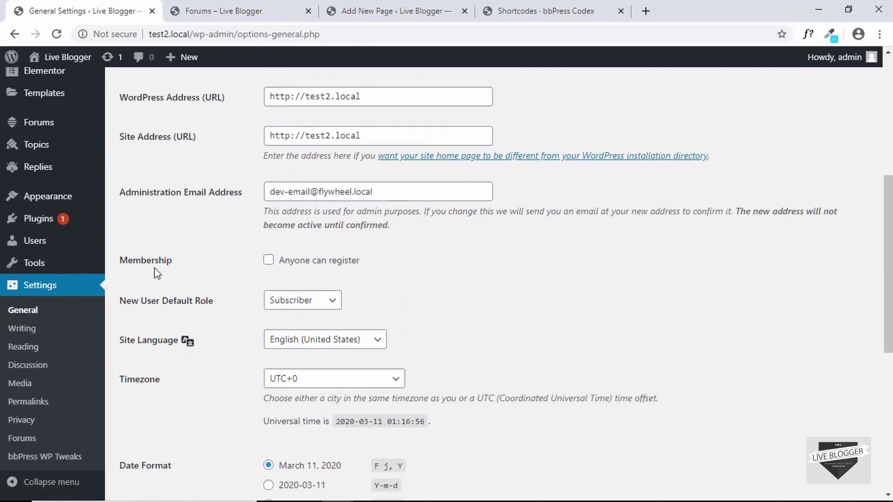
pyautogui.click(320, 266)
pyautogui.scroll(-7, 600, 259)
pyautogui.click(154, 436)
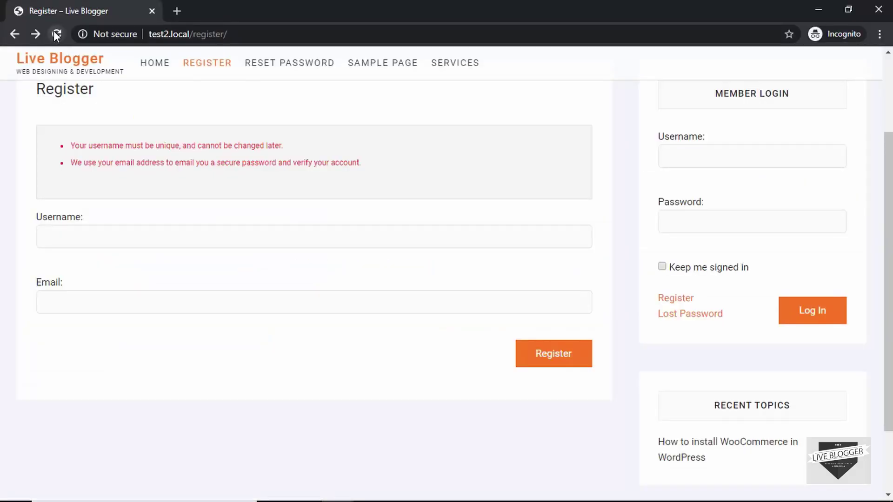
# - Sign up a test username and email on the reloaded Register page, getting 'Registration complete'
pyautogui.click(54, 33)
pyautogui.click(201, 240)
pyautogui.write('john')
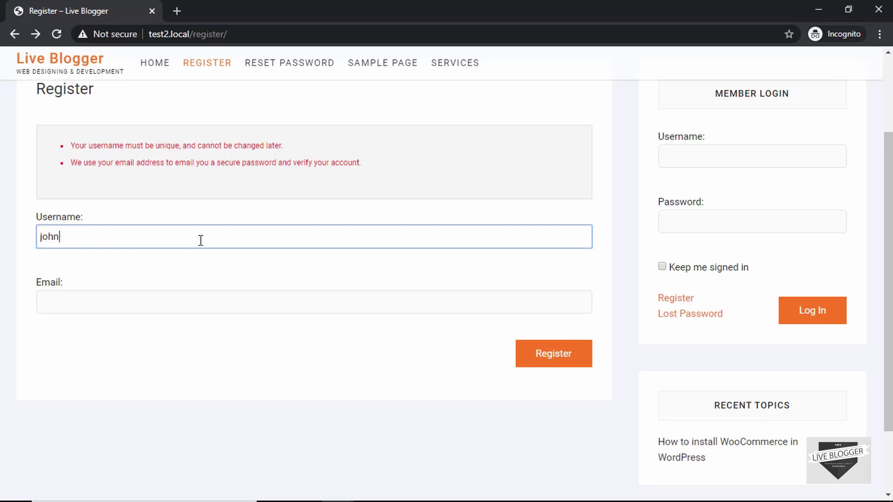
pyautogui.write('123')
pyautogui.press('Tab')
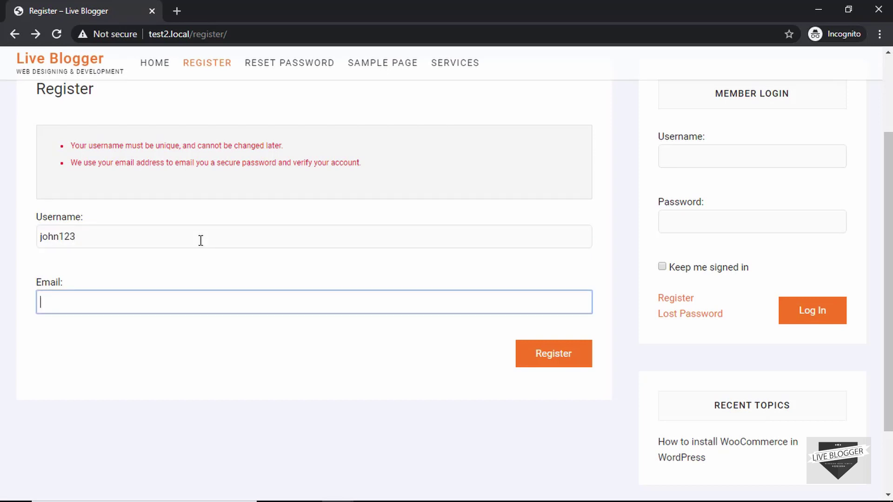
pyautogui.write('john@email.com')
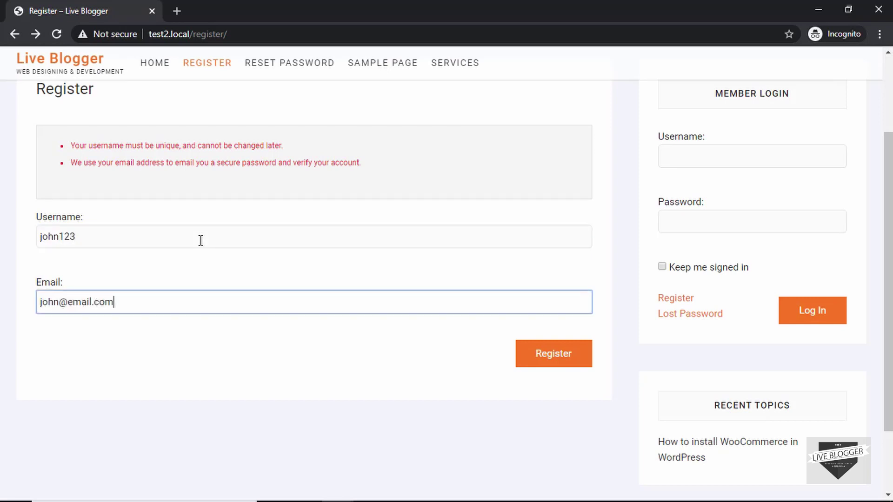
pyautogui.scroll(1, 372, 316)
pyautogui.click(552, 394)
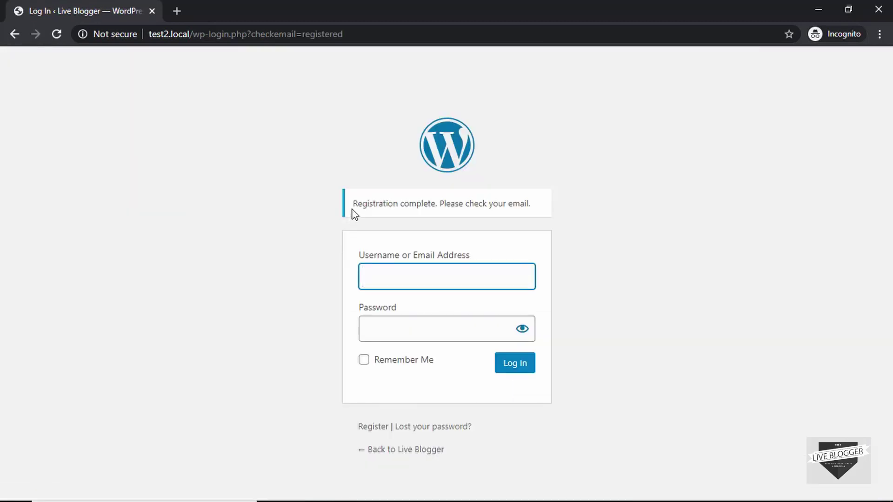
pyautogui.click(15, 34)
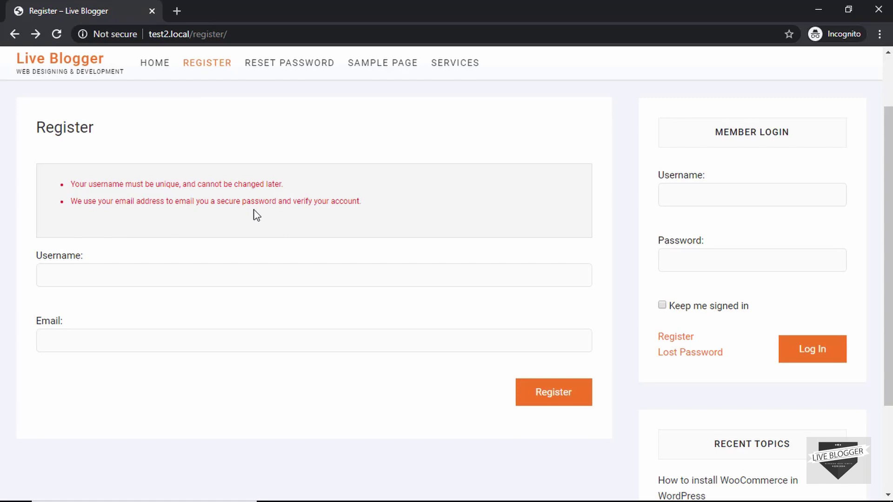
pyautogui.scroll(2, 335, 226)
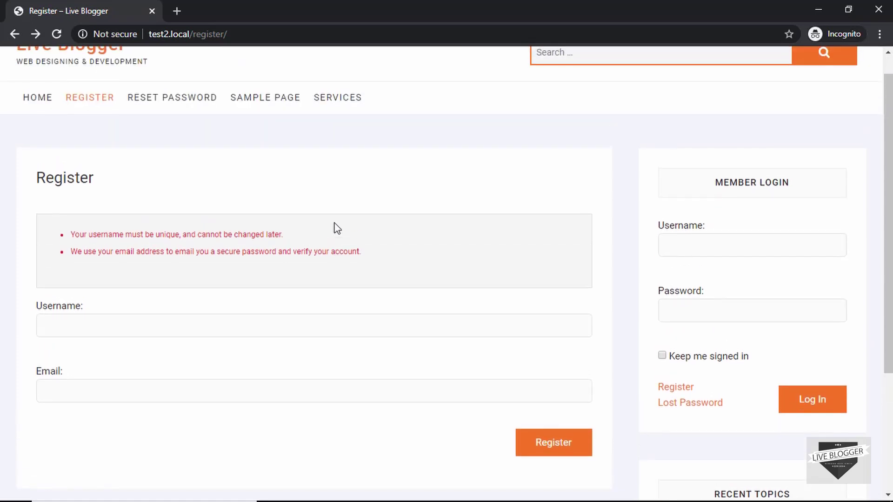
pyautogui.scroll(-1, 335, 226)
pyautogui.scroll(1, 328, 255)
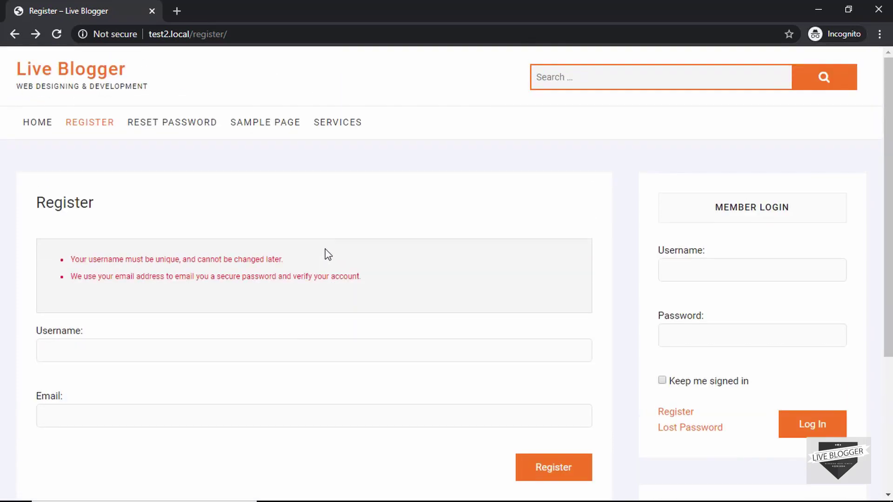